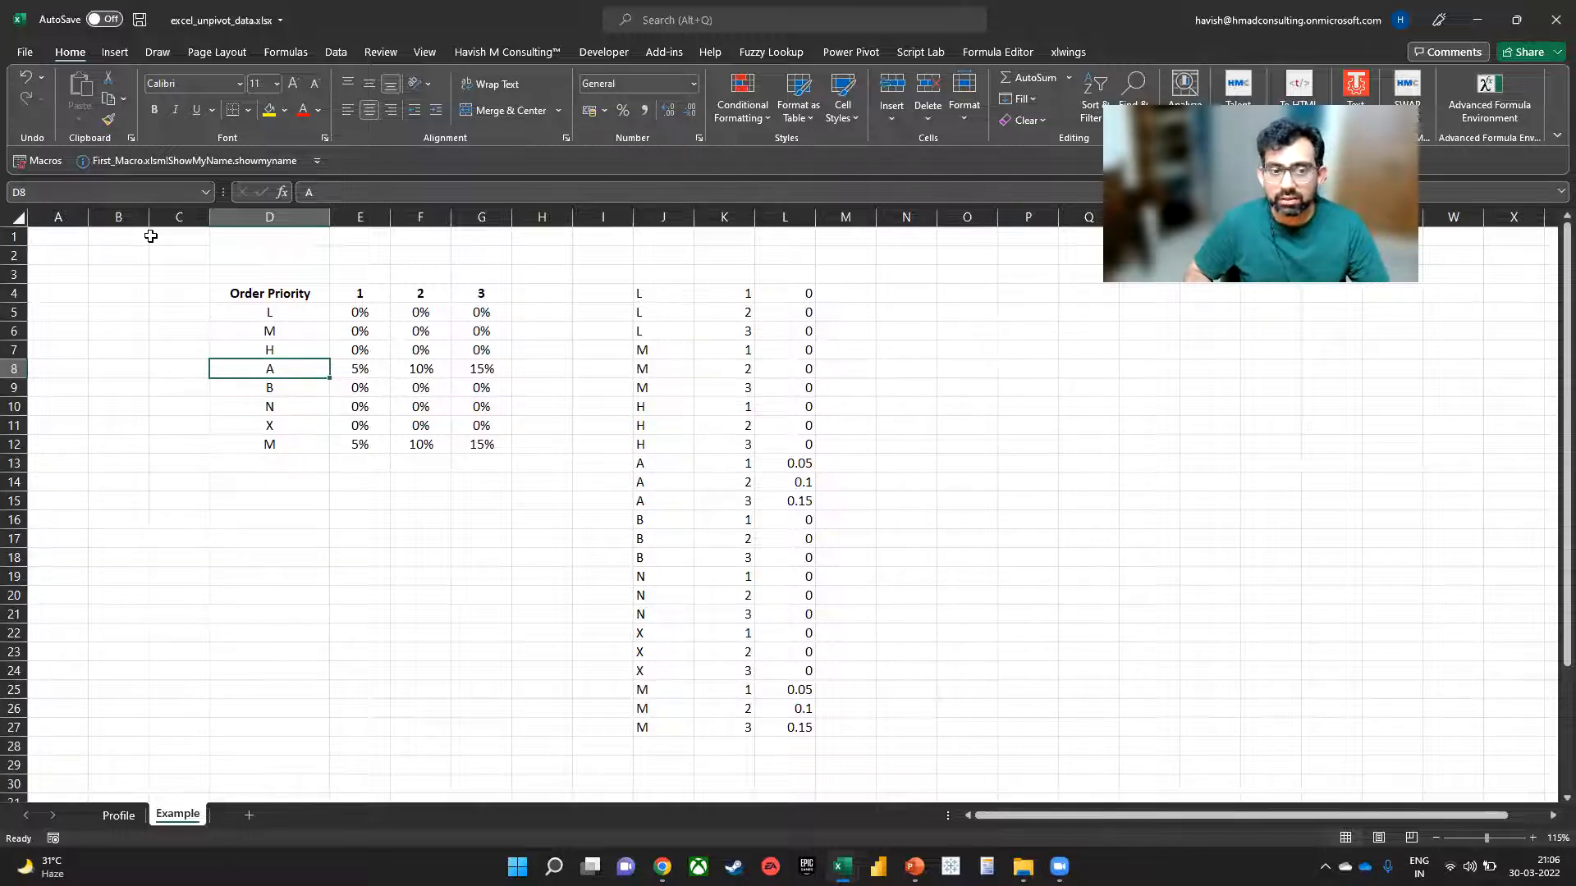
# Step: Examine the LET formula in cell J4 that produces the unpivoted list
pyautogui.click(673, 297)
pyautogui.doubleClick(673, 296)
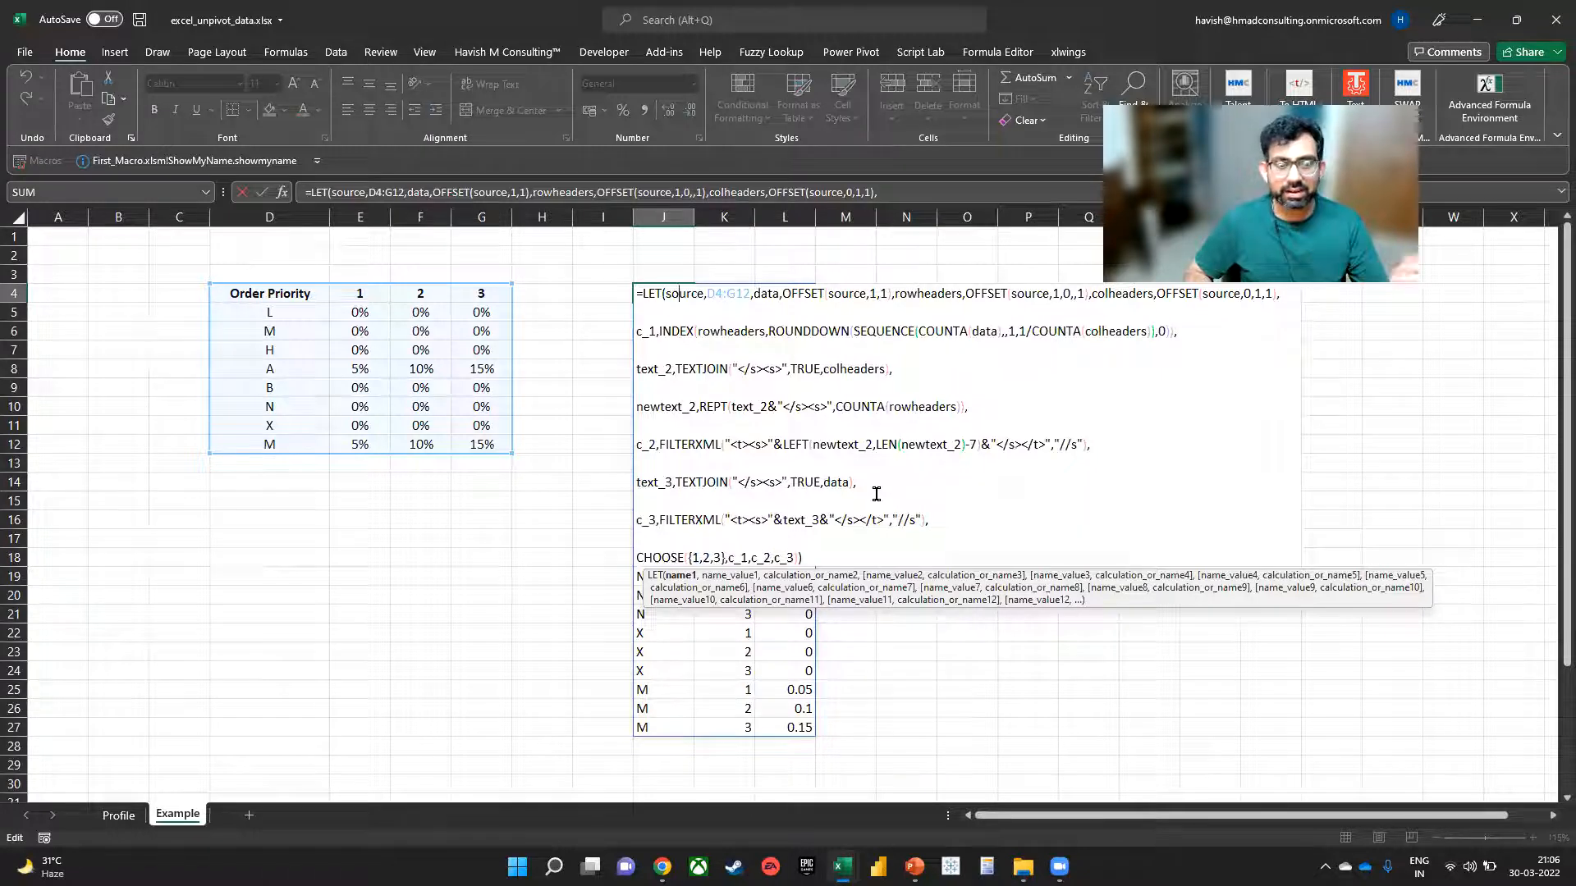
pyautogui.press('Escape')
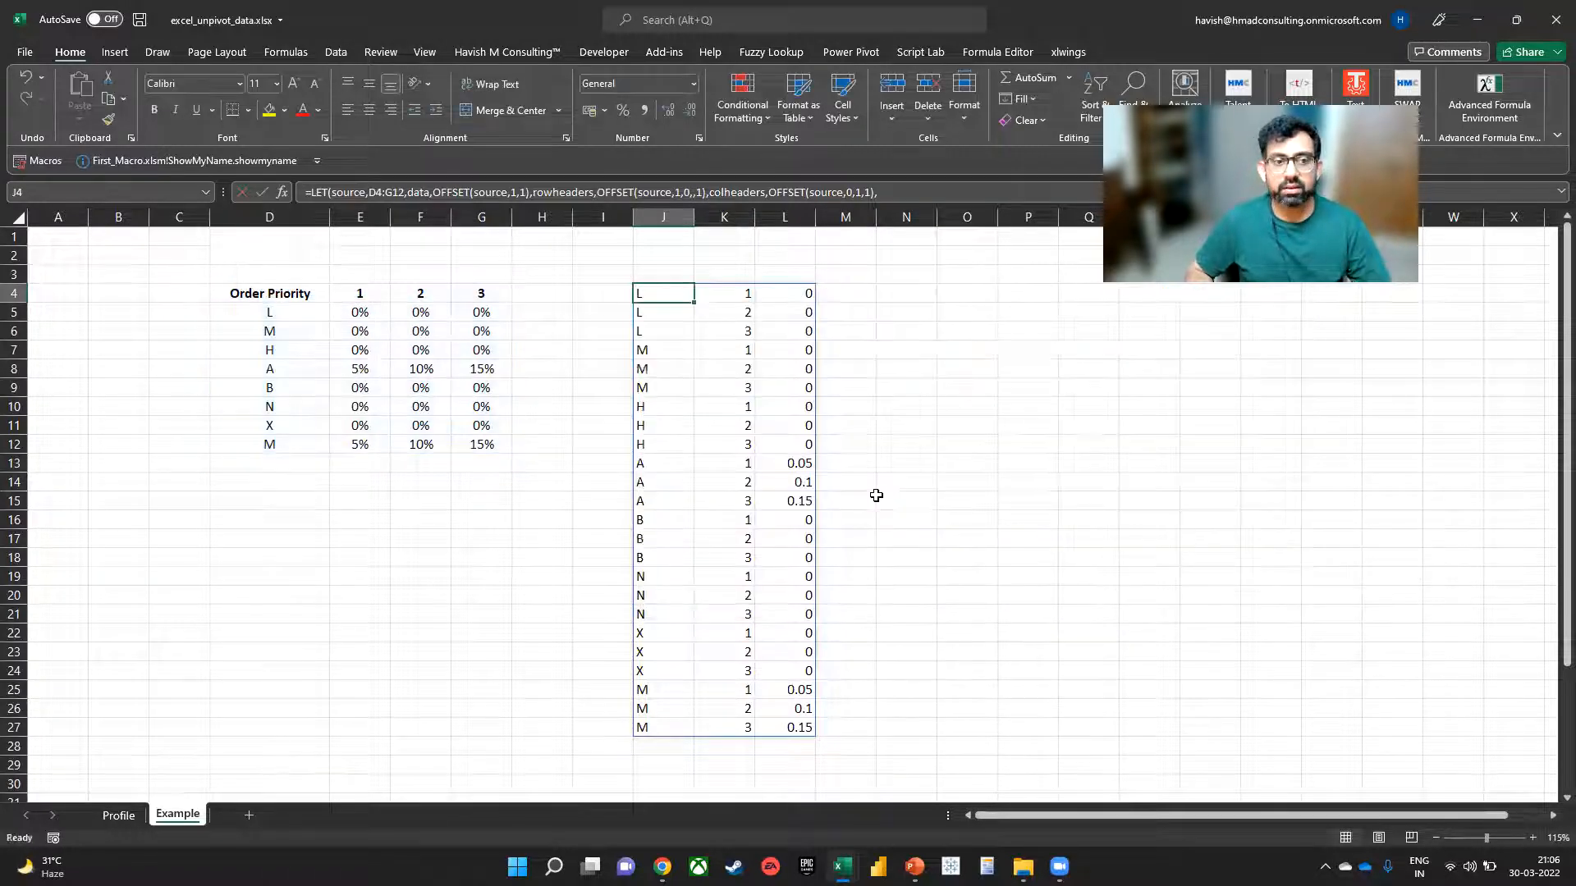
# Step: Move the unpivot formula from cell J4 to M4
pyautogui.hotkey('ctrl', 'x')
pyautogui.press('Right')
pyautogui.press('Right')
pyautogui.press('Right')
pyautogui.hotkey('ctrl', 'v')
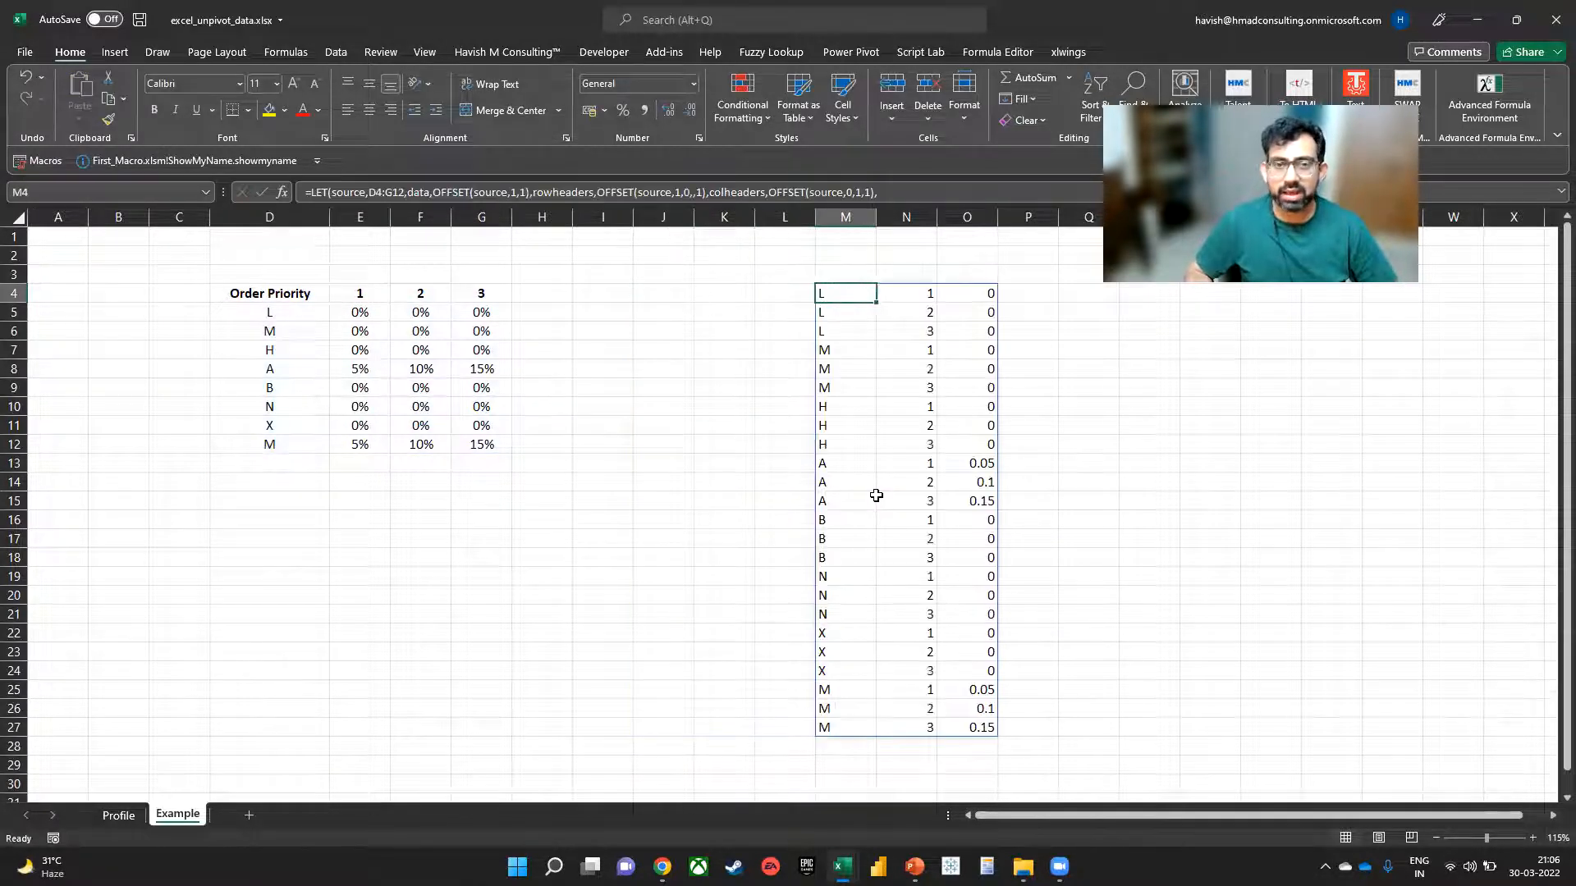
# Step: Clear the N, X and M rows in D10:G12 and the third priority column in G4:G9 of the source table
pyautogui.press('Left')
pyautogui.press('Left')
pyautogui.press('Left')
pyautogui.press('Down')
pyautogui.press('Down')
pyautogui.press('Down')
pyautogui.press('Left')
pyautogui.press('Left')
pyautogui.press('Left')
pyautogui.press('Left')
pyautogui.press('Left')
pyautogui.press('Down')
pyautogui.press('Down')
pyautogui.press('Left')
pyautogui.press('Left')
pyautogui.press('Down')
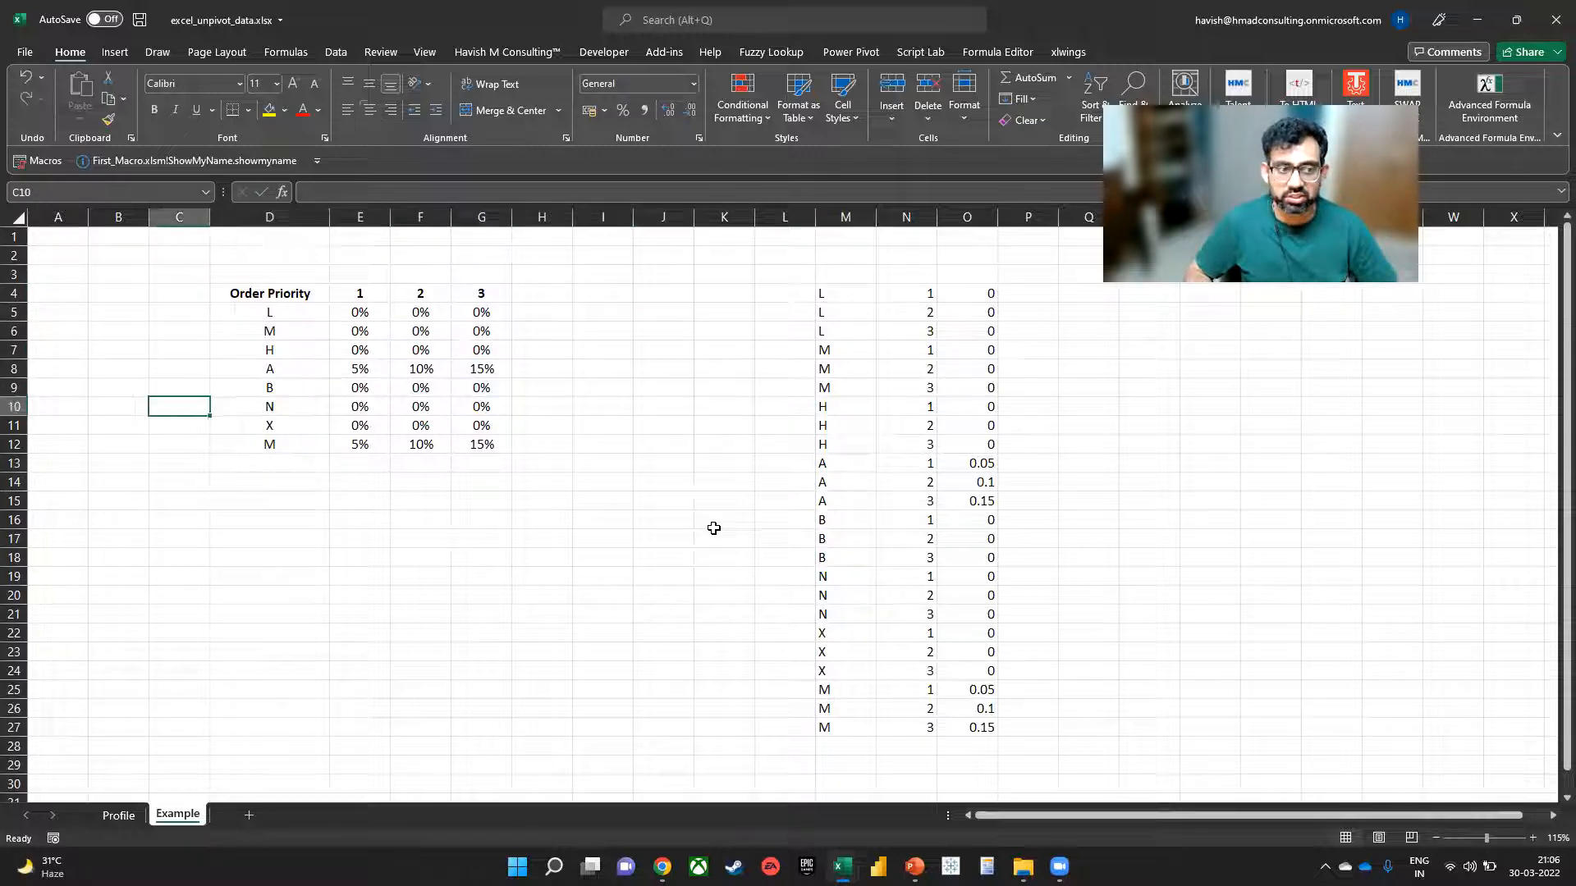
pyautogui.press('Right')
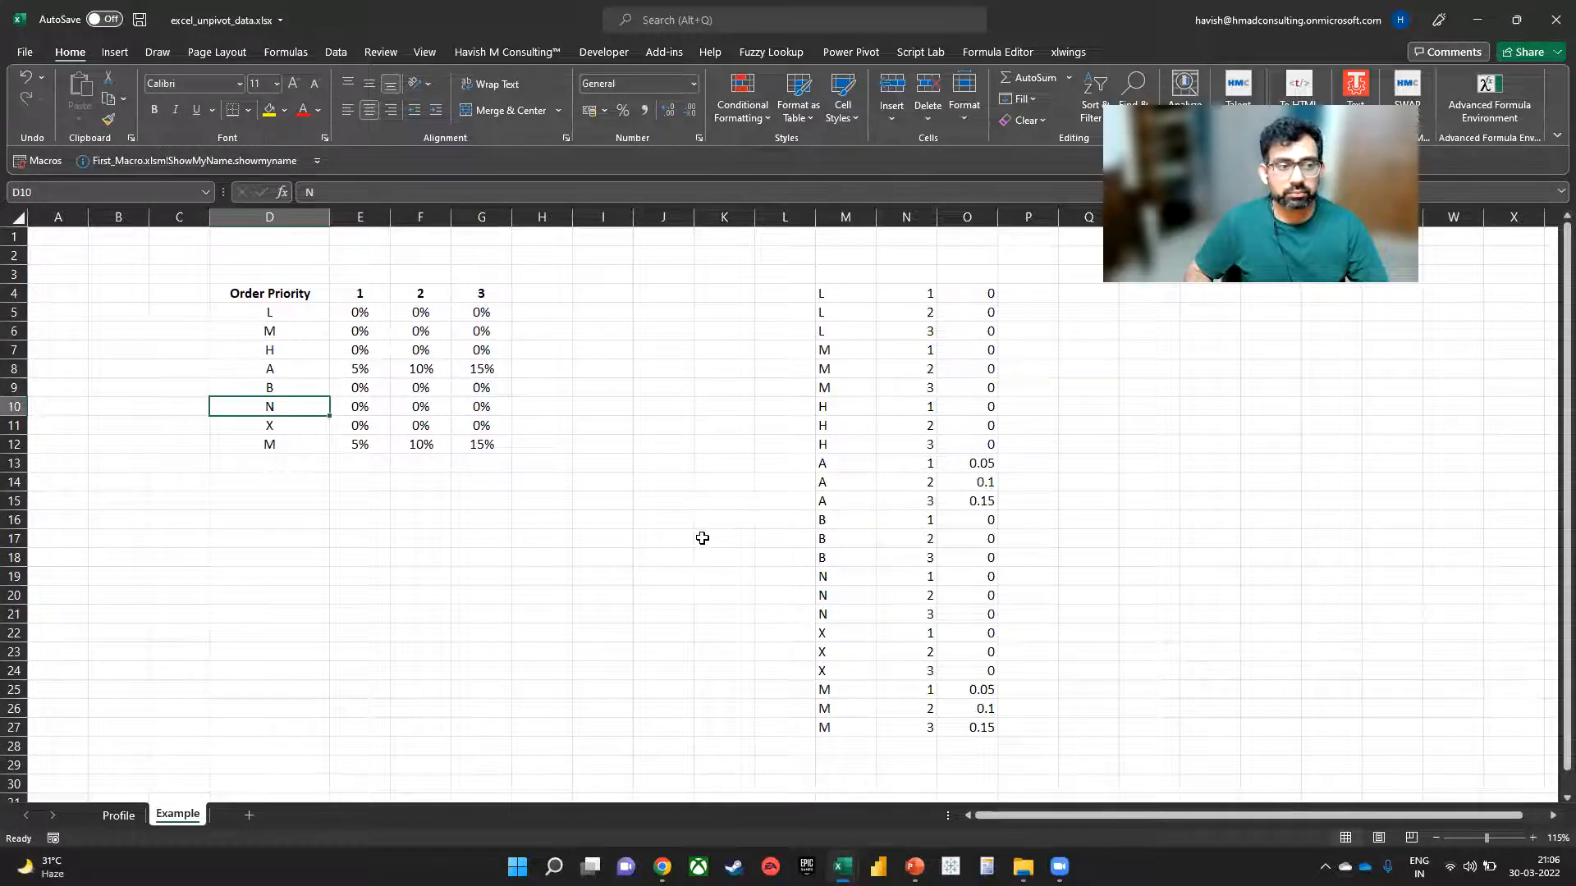
pyautogui.hotkey('shift', 'Right')
pyautogui.hotkey('shift', 'Right')
pyautogui.hotkey('shift', 'Right')
pyautogui.hotkey('shift', 'Down')
pyautogui.hotkey('shift', 'Down')
pyautogui.press('Delete')
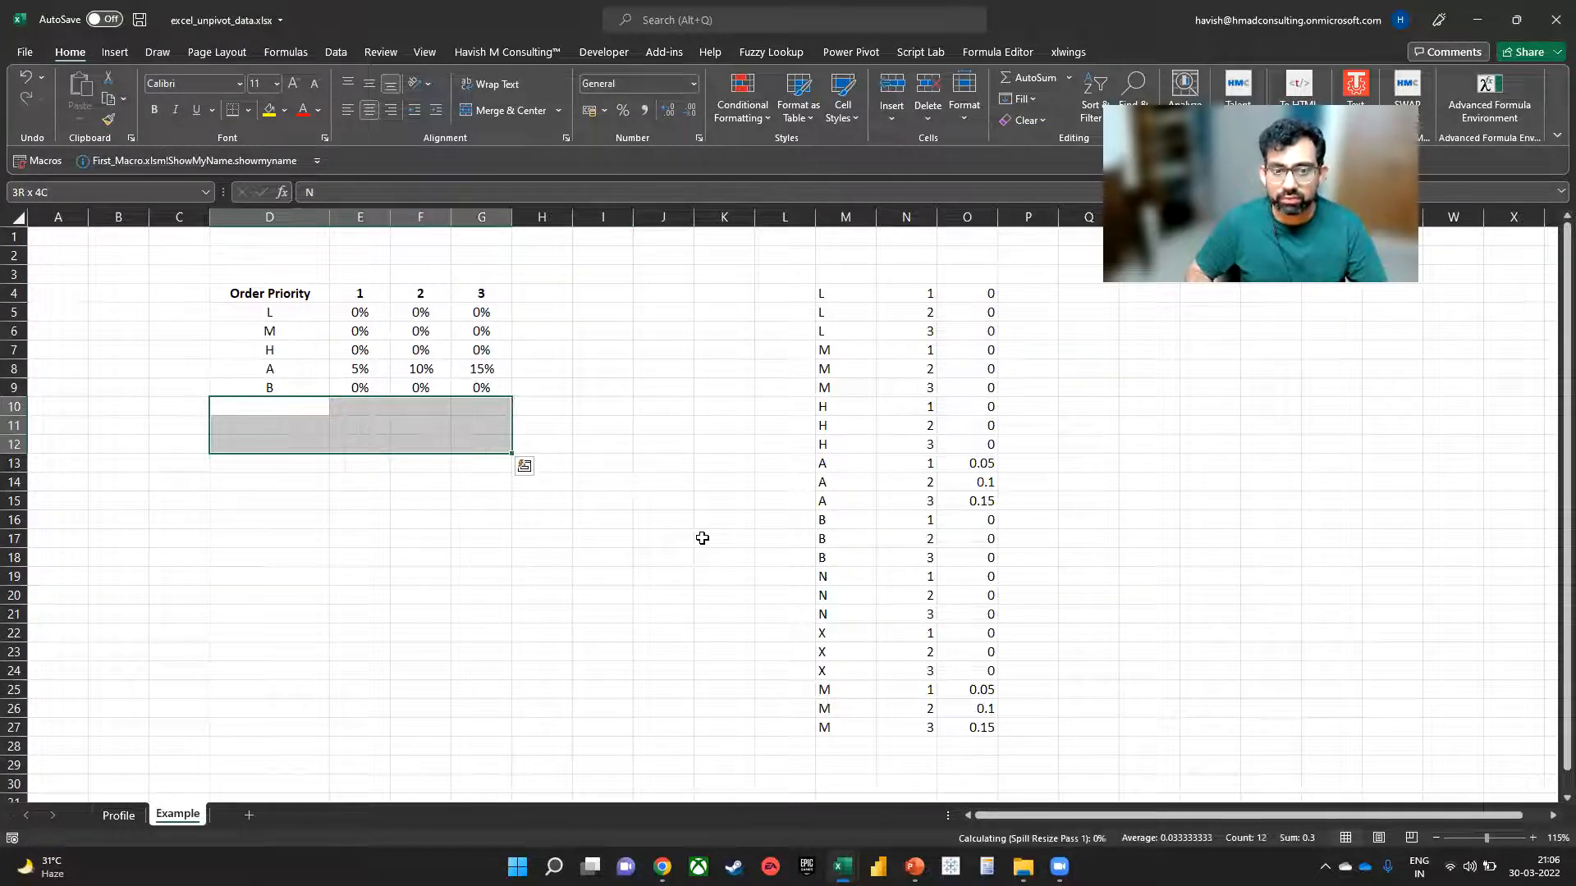
pyautogui.moveTo(480, 295); pyautogui.dragTo(475, 376)
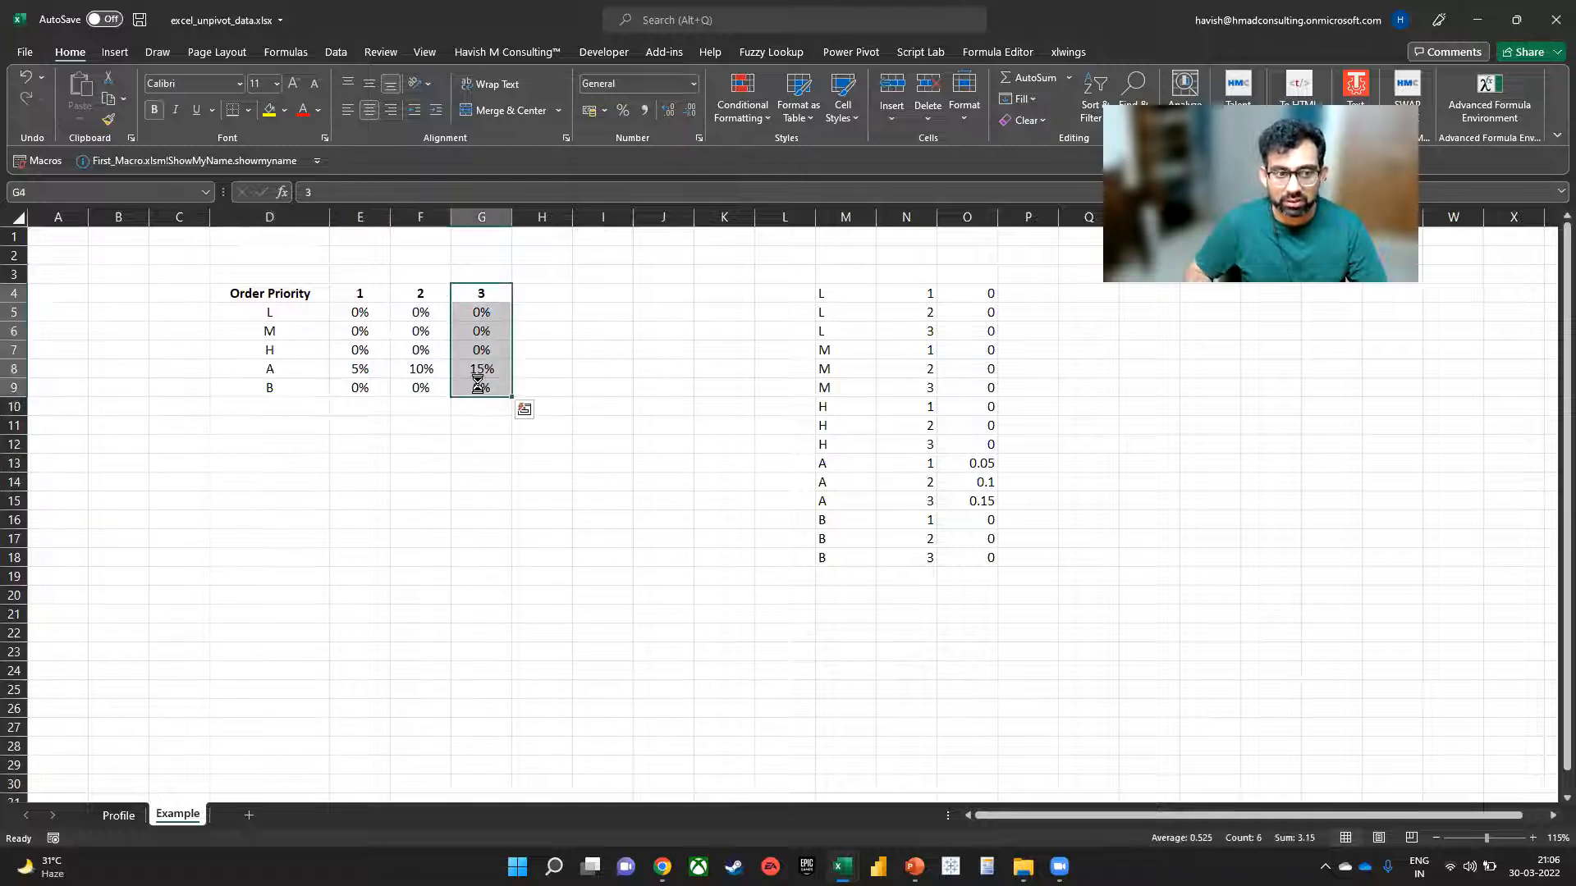
pyautogui.press('Delete')
# Step: Shrink the source range in M4's LET formula to D4:F9
pyautogui.press('Right')
pyautogui.press('Right')
pyautogui.press('Right')
pyautogui.press('Right')
pyautogui.press('Right')
pyautogui.press('Right')
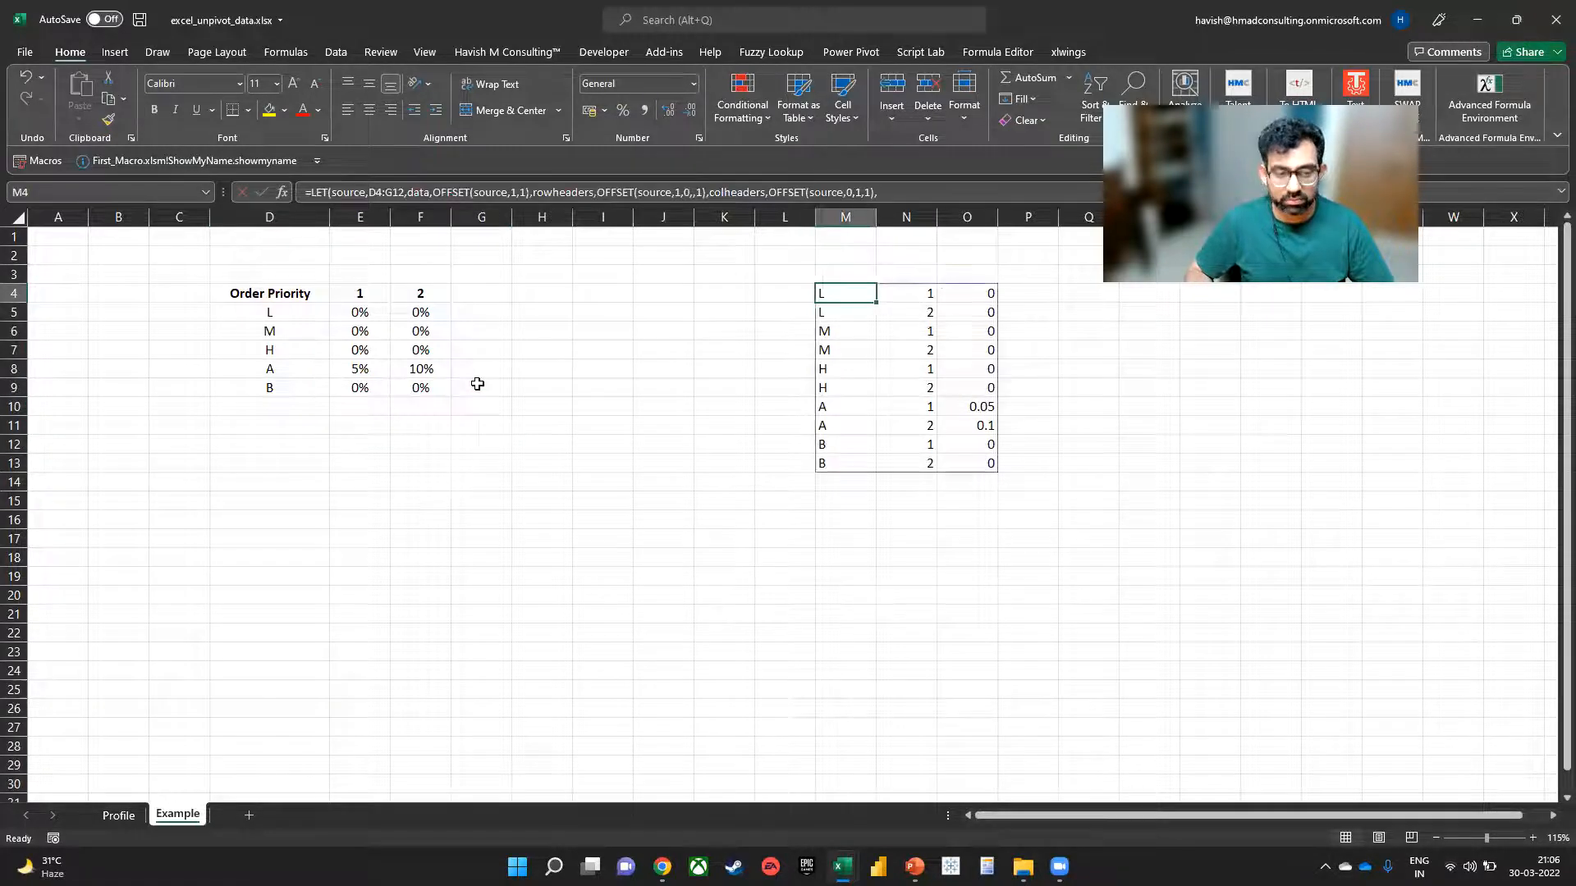
pyautogui.press('F2')
pyautogui.moveTo(514, 450); pyautogui.dragTo(451, 396)
pyautogui.press('Return')
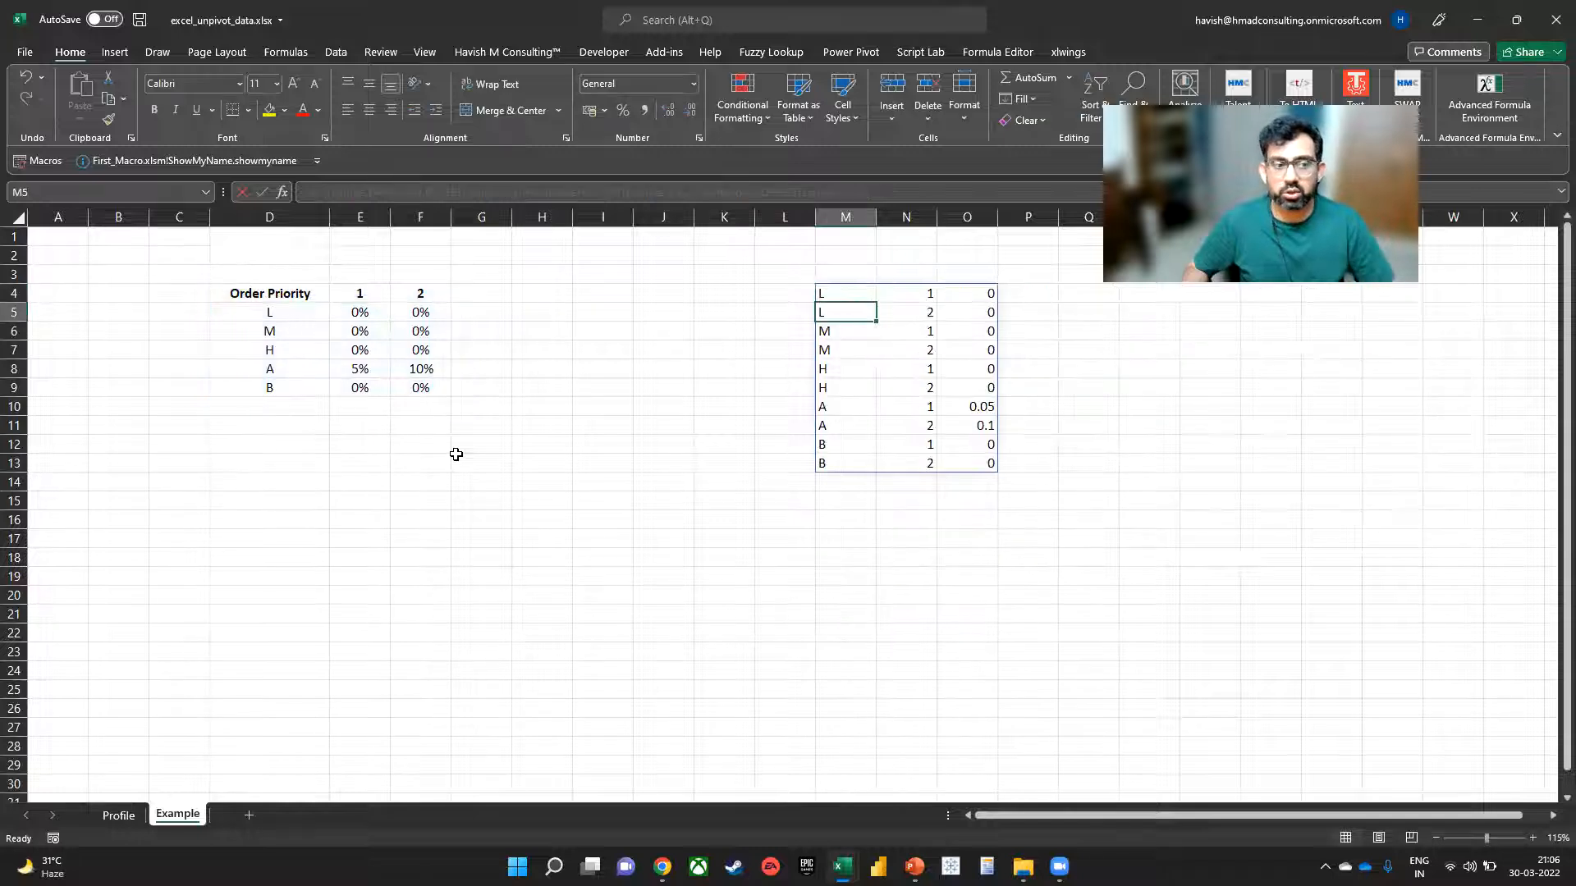
# Step: Undo the formula's source range change and both deletions in the source table
pyautogui.hotkey('ctrl', 'z')
pyautogui.hotkey('ctrl', 'z')
pyautogui.hotkey('ctrl', 'z')
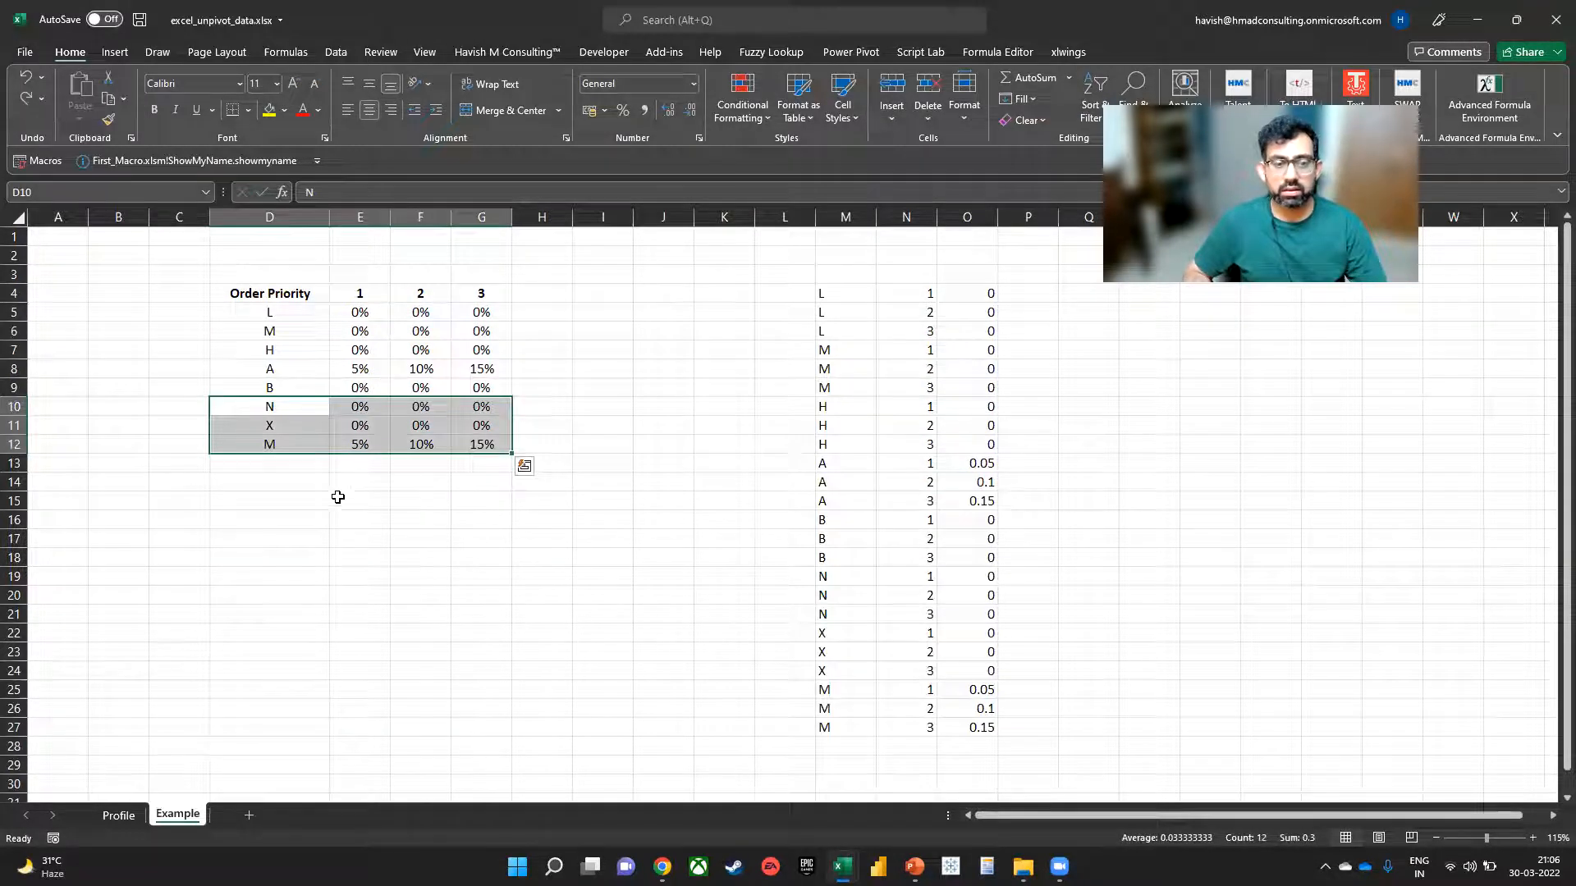
# Step: Highlight the D4:G12 source argument in M4's LET formula, and copy the entire formula text
pyautogui.click(374, 352)
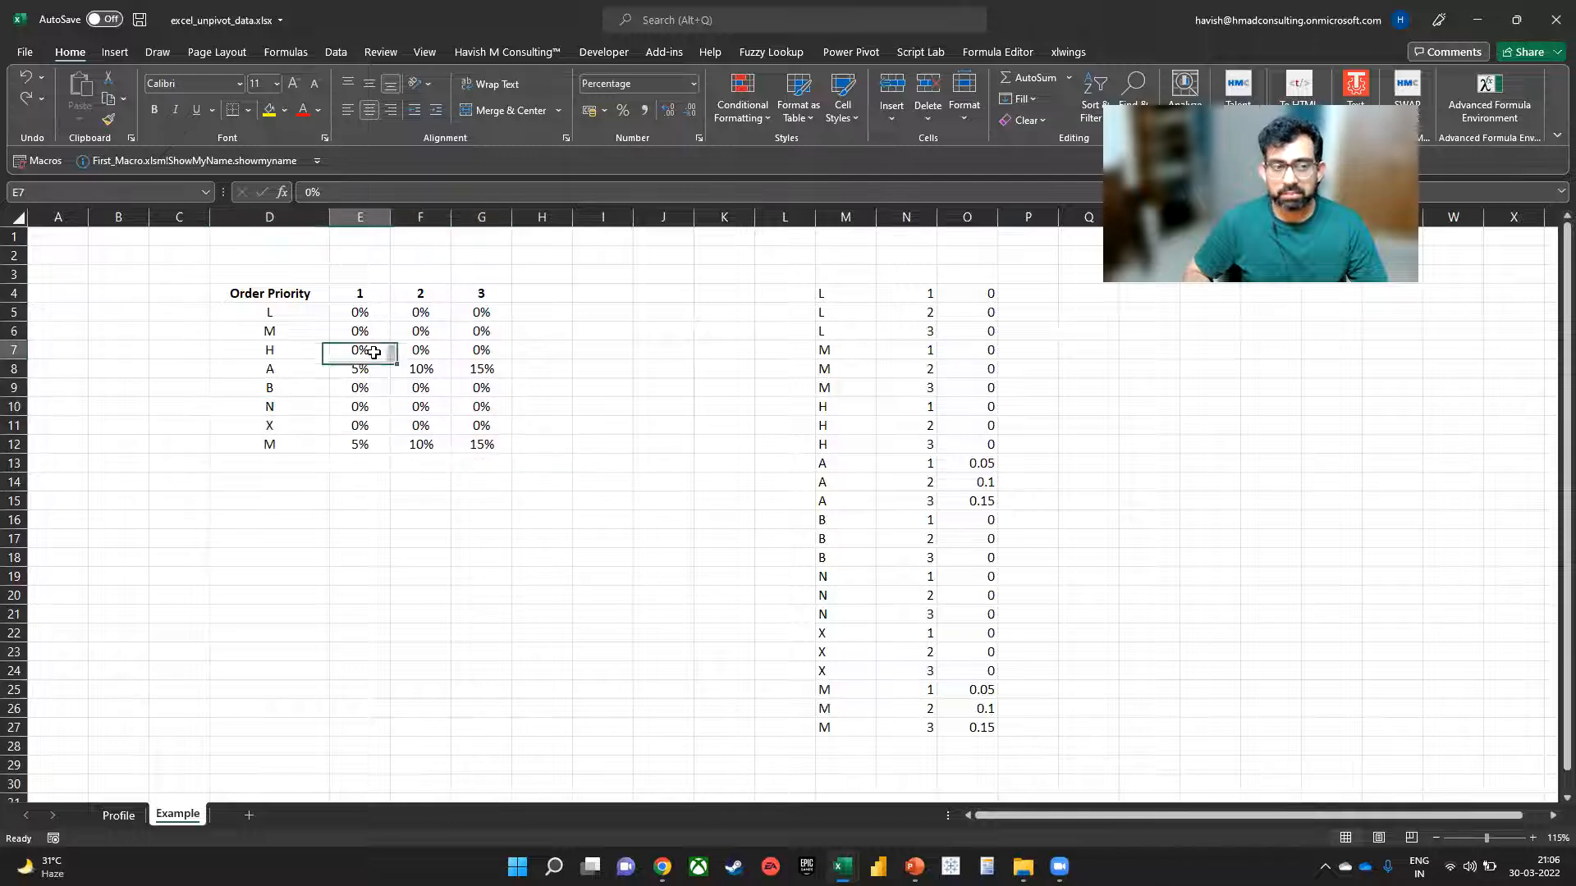
pyautogui.click(837, 296)
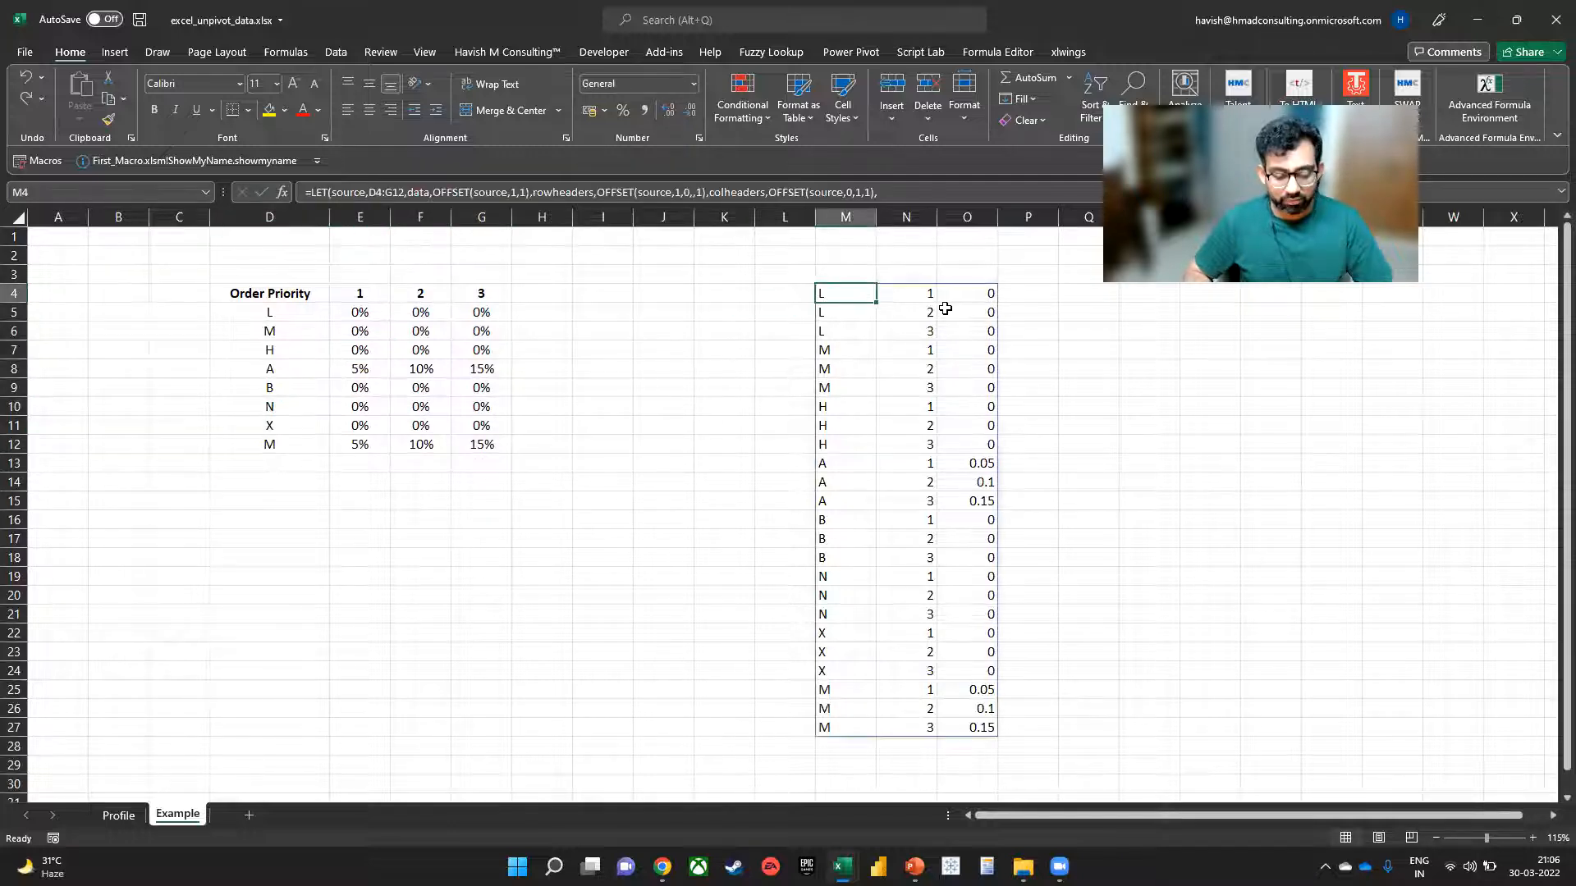
pyautogui.press('F2')
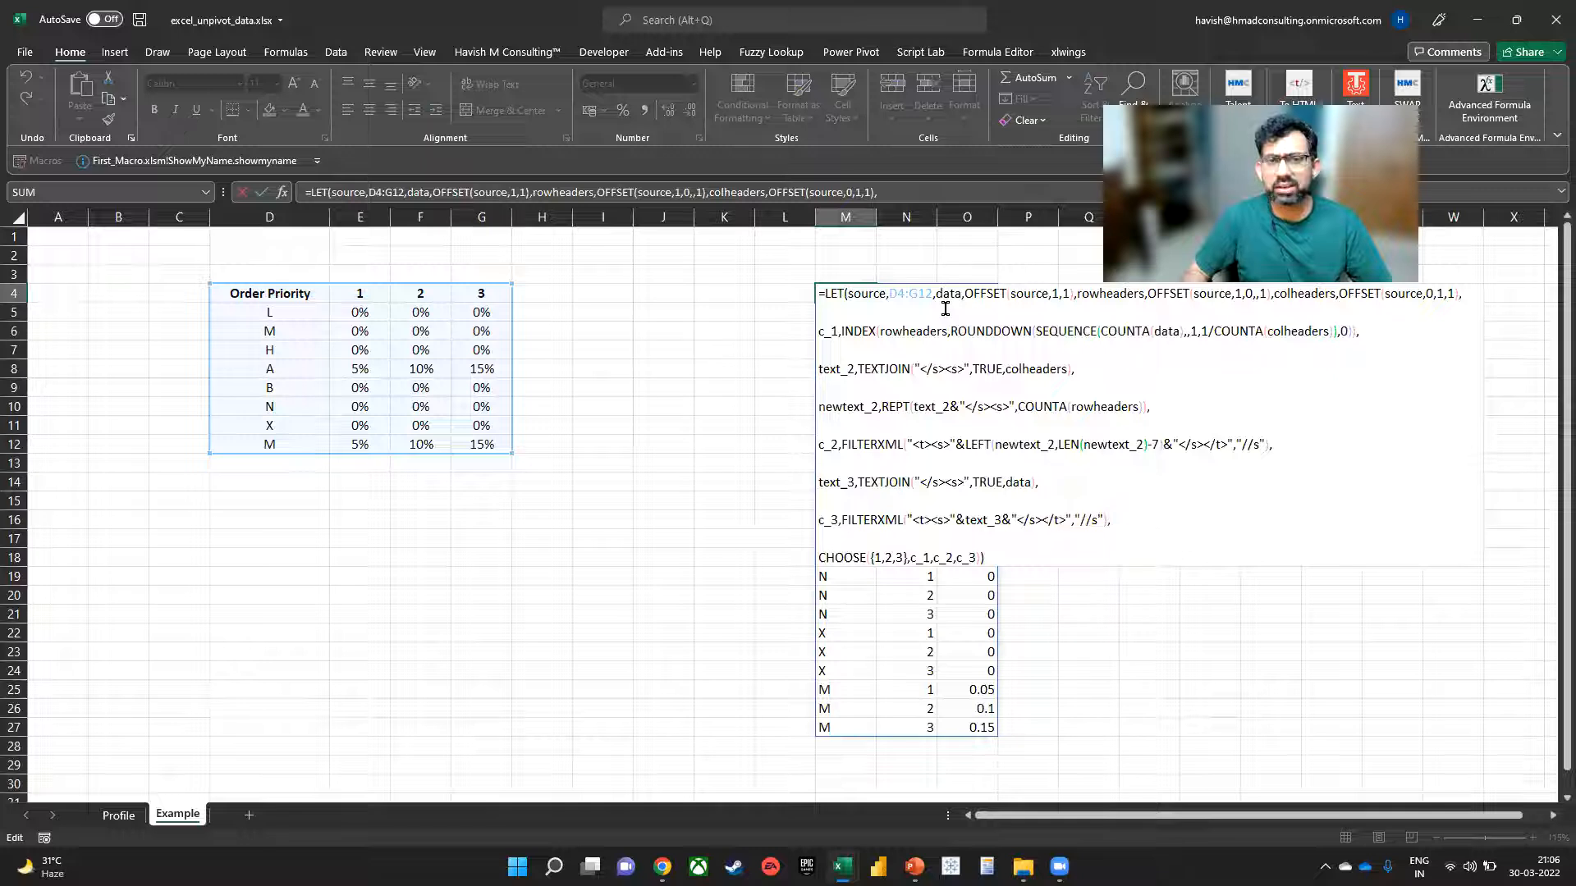
pyautogui.click(940, 295)
pyautogui.press('Left')
pyautogui.hotkey('shift', 'Left')
pyautogui.hotkey('shift', 'Left')
pyautogui.hotkey('shift', 'Left')
pyautogui.hotkey('shift', 'Left')
pyautogui.hotkey('shift', 'Left')
pyautogui.hotkey('shift', 'Left')
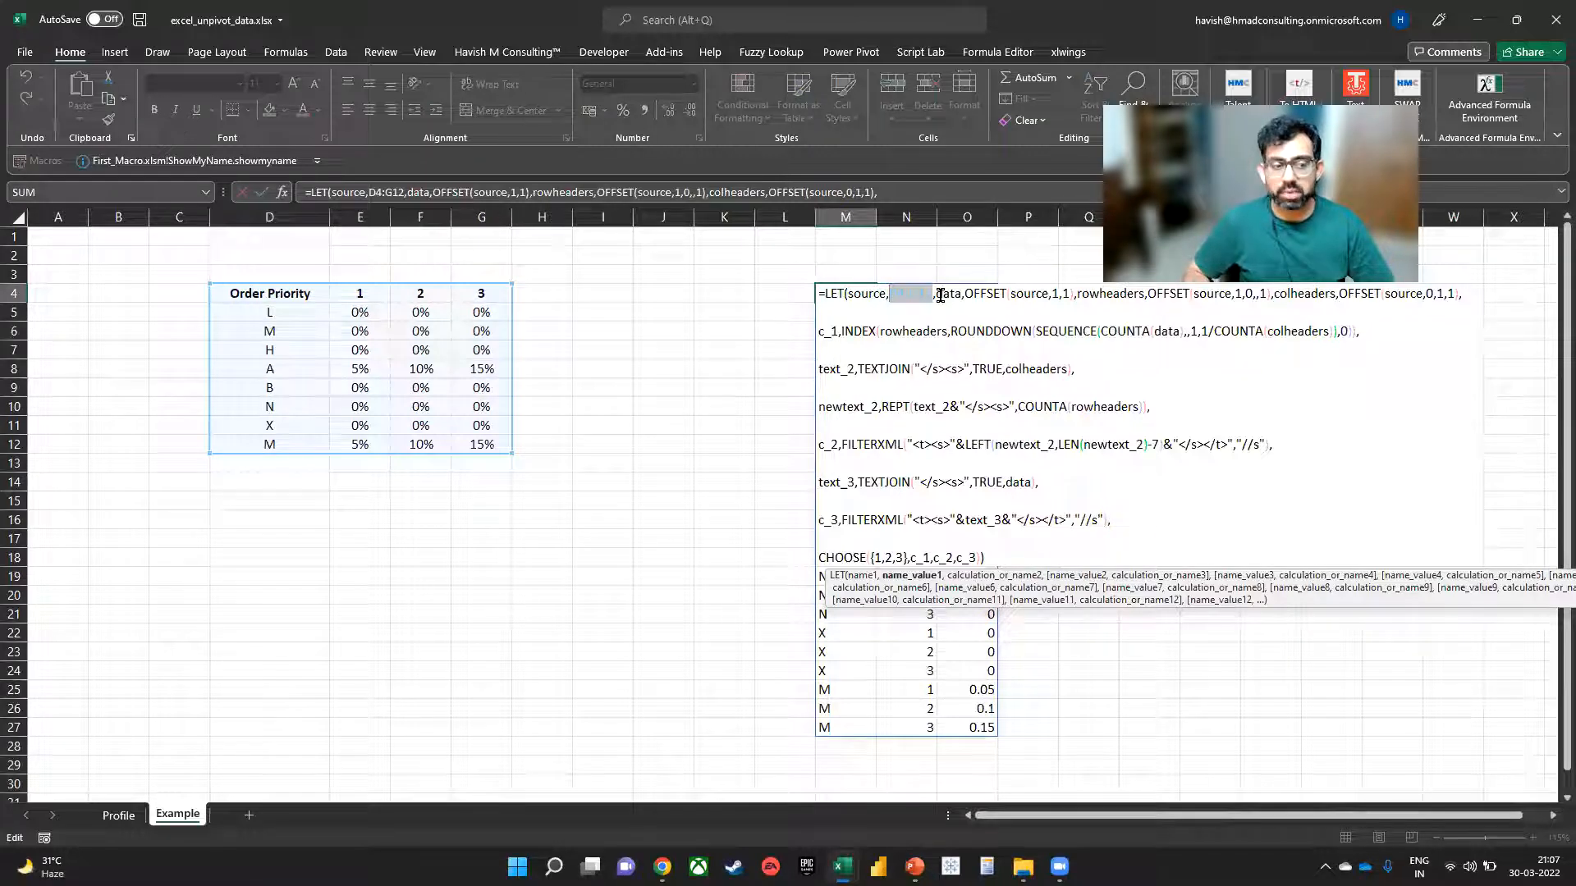
pyautogui.press('Return')
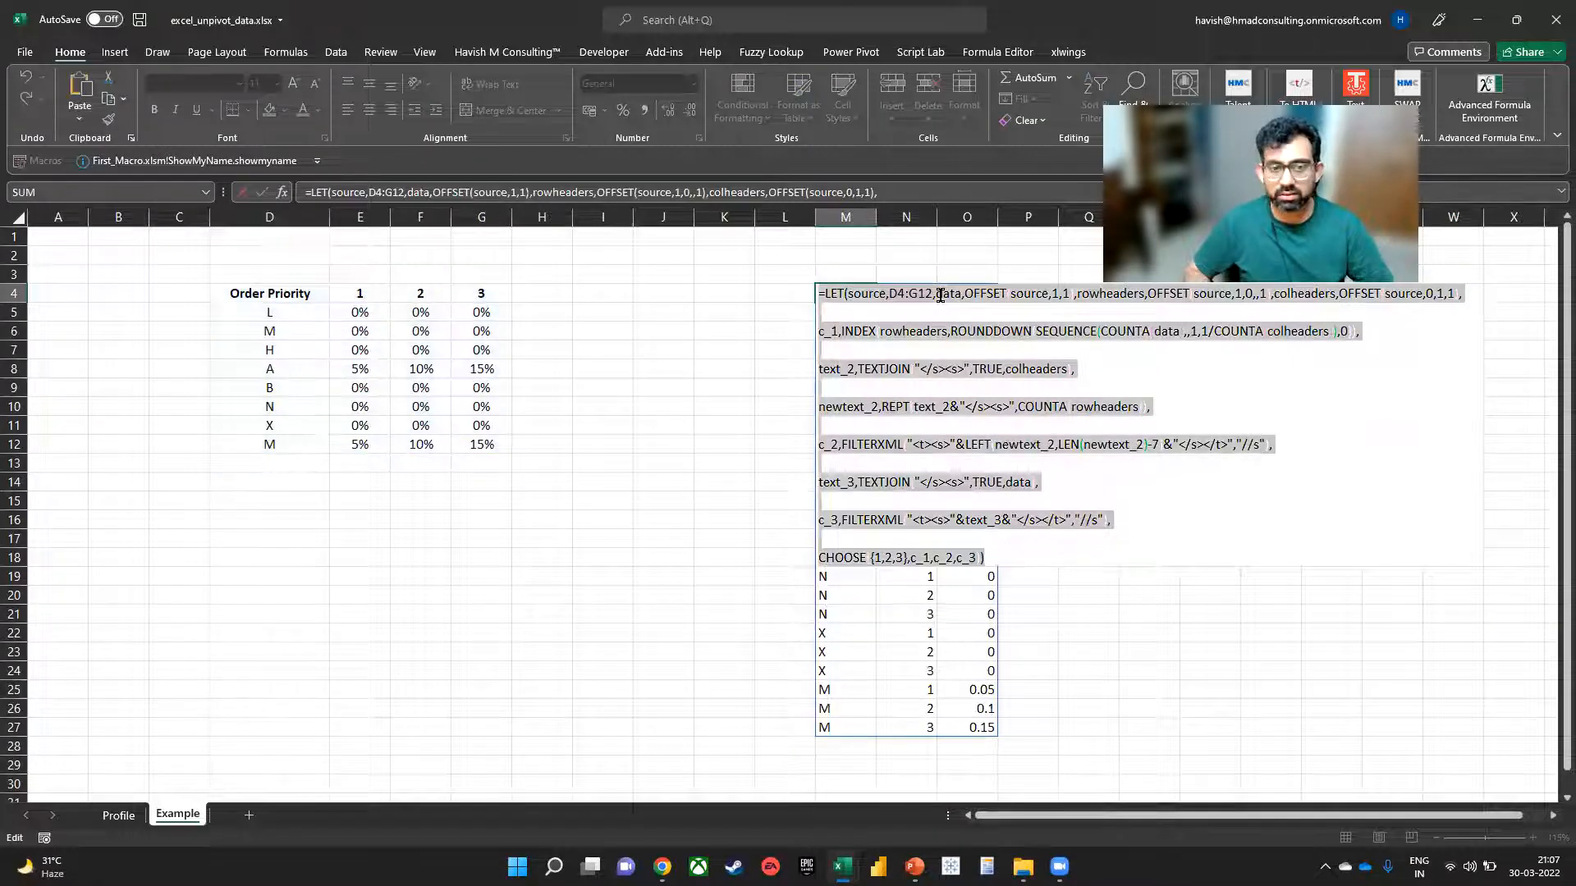
pyautogui.press('Up')
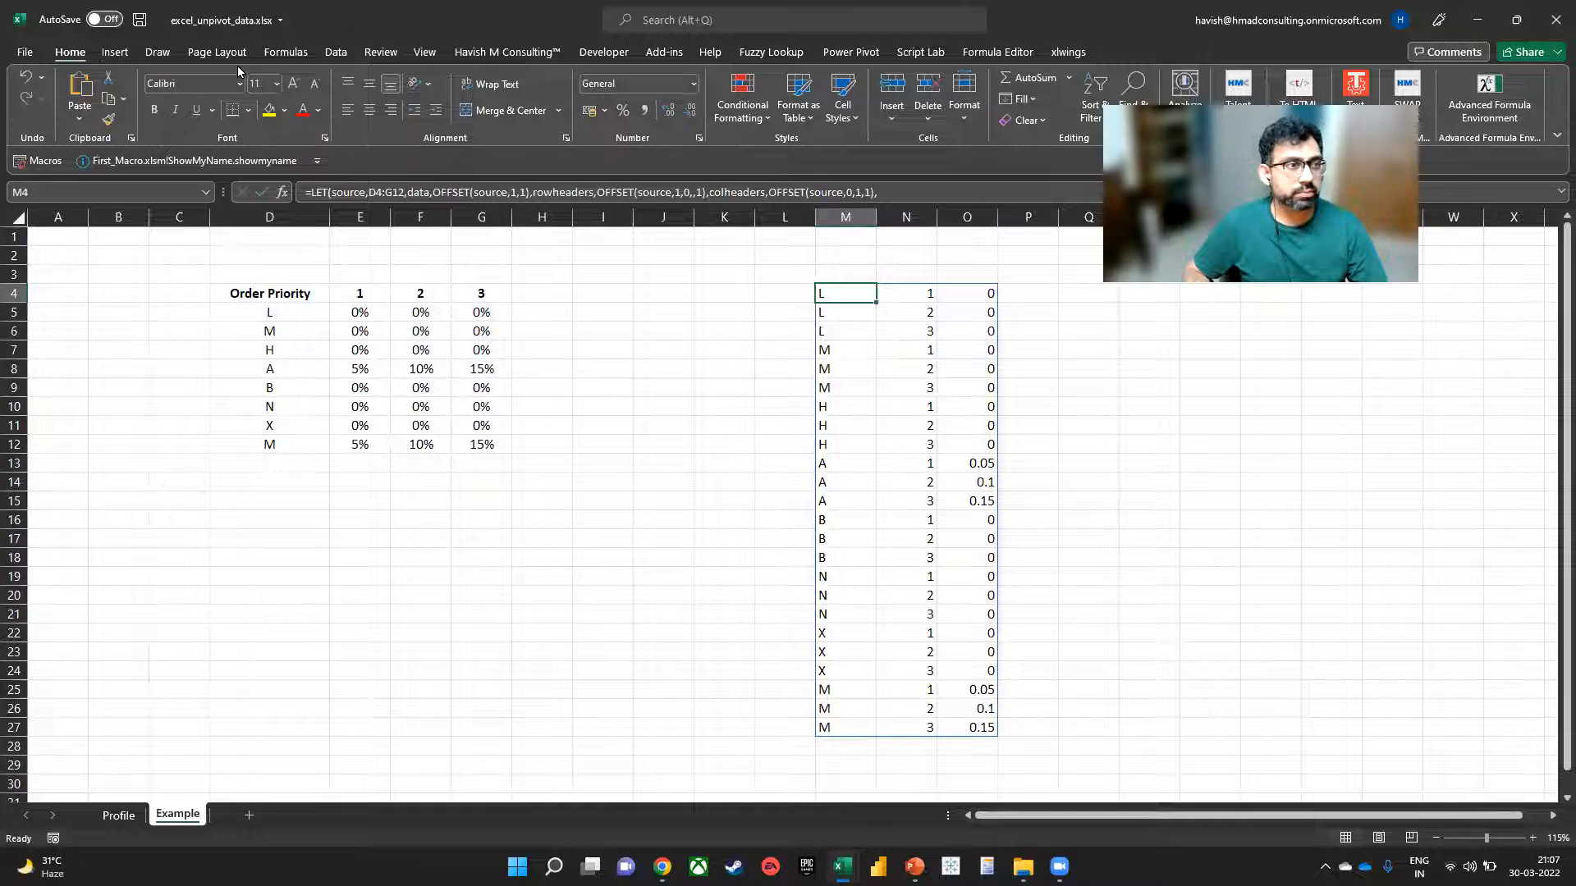
# Step: Delete the existing defined name Repeat_Customers from the workbook
pyautogui.click(285, 52)
pyautogui.click(499, 97)
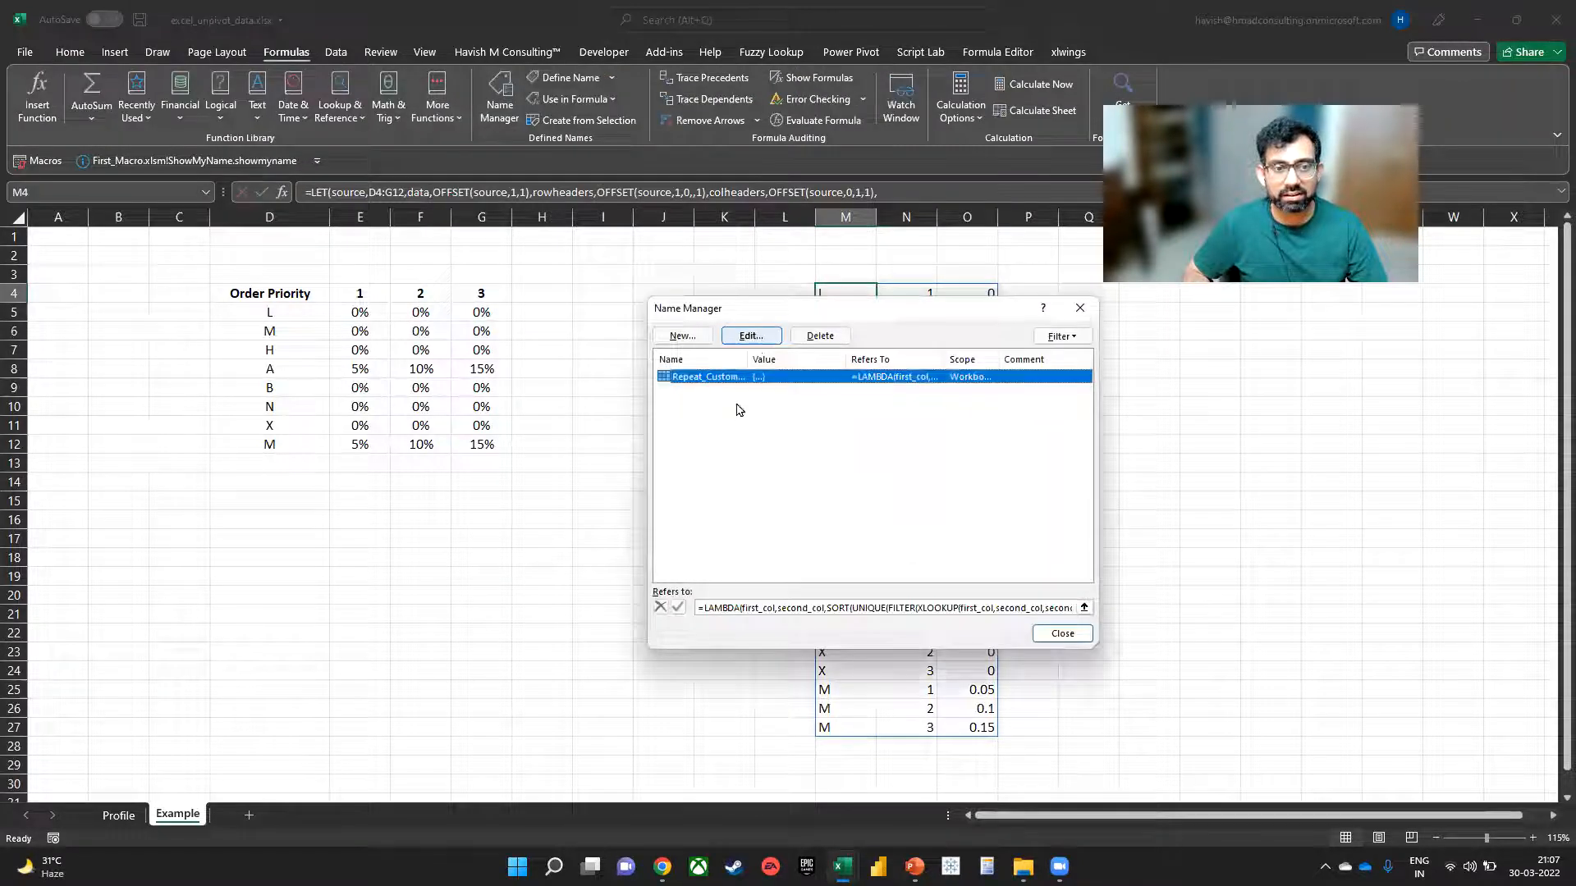
pyautogui.press('Delete')
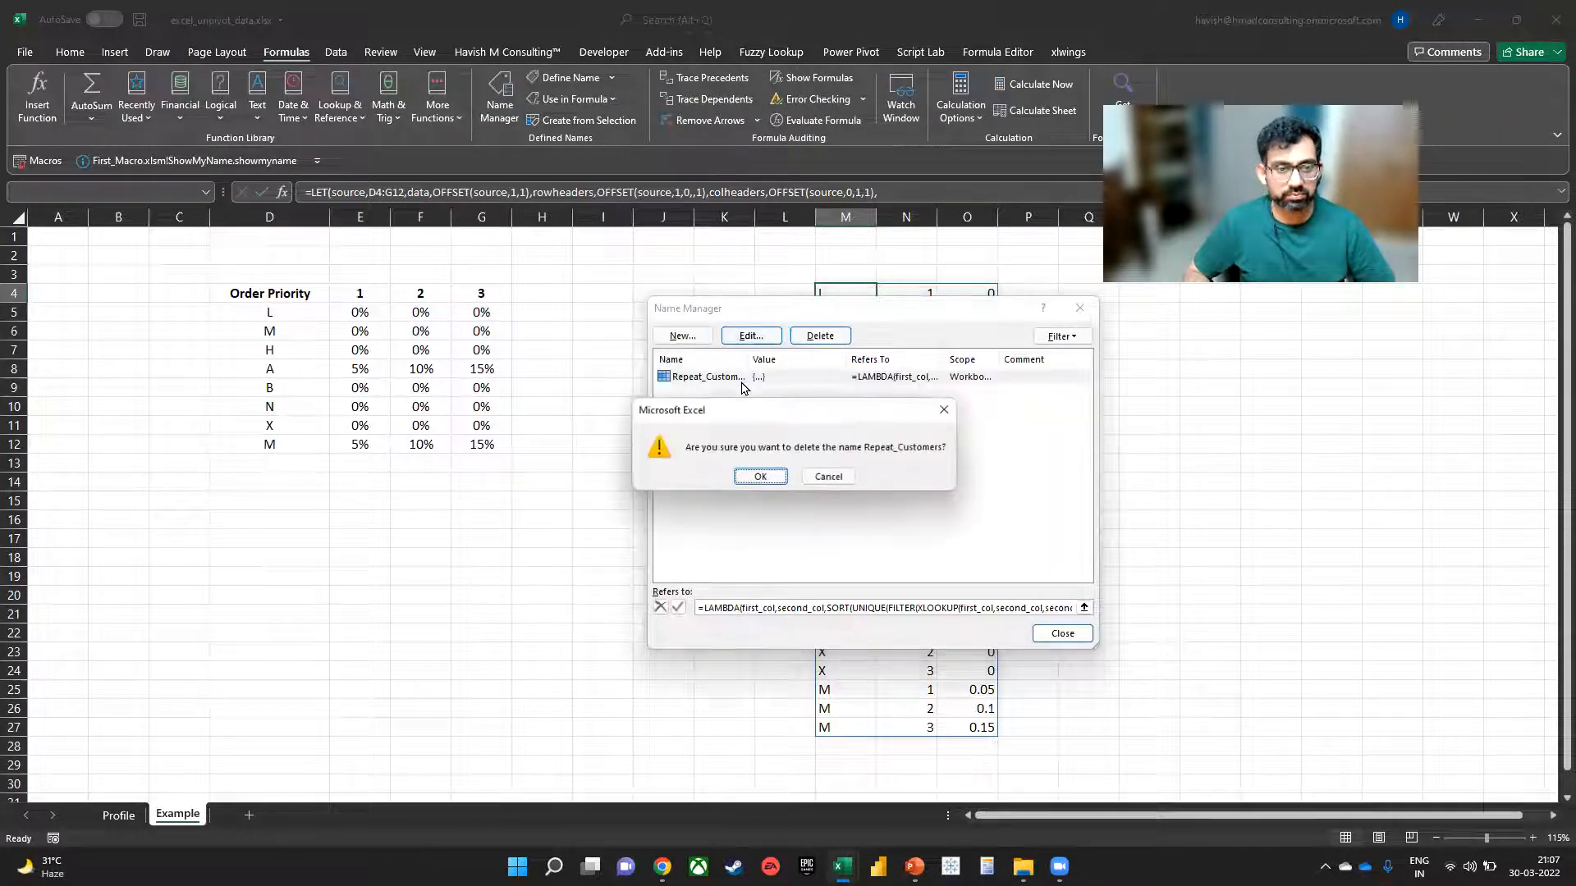
pyautogui.press('Return')
# Step: Start a new defined name and call it Unpivot
pyautogui.click(682, 336)
pyautogui.write('uNPIVOT')
pyautogui.hotkey('ctrl', 'a')
pyautogui.press('capslock')
pyautogui.write('Unpivot')
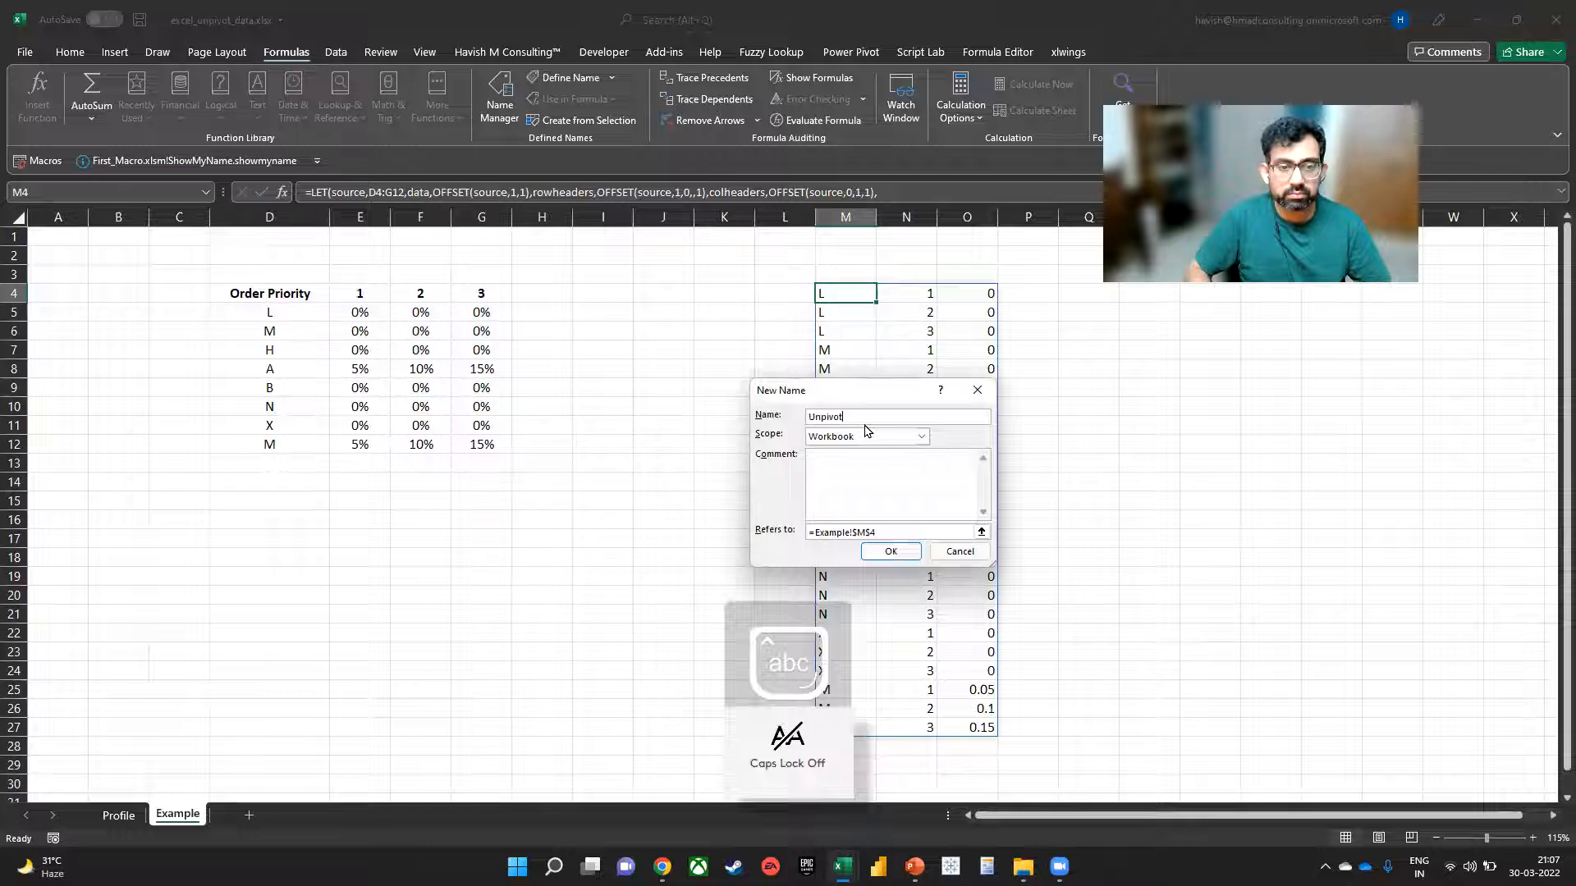
# Step: Enlarge the new name's dialog and replace its cell reference with the copied LET formula
pyautogui.click(886, 532)
pyautogui.hotkey('ctrl', 'a')
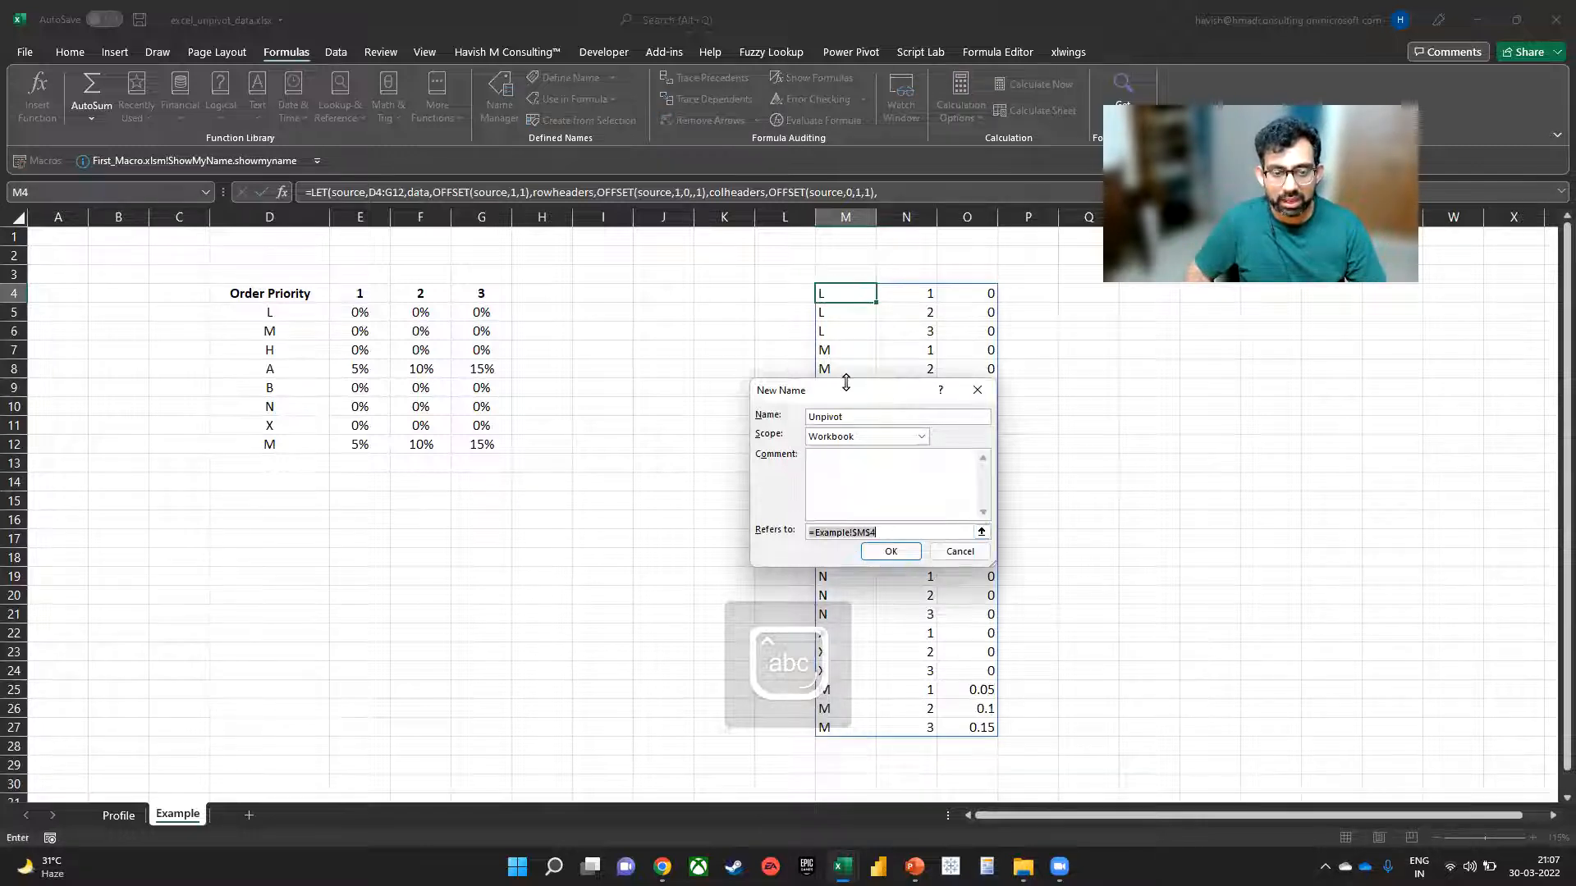
pyautogui.moveTo(797, 389); pyautogui.dragTo(524, 222)
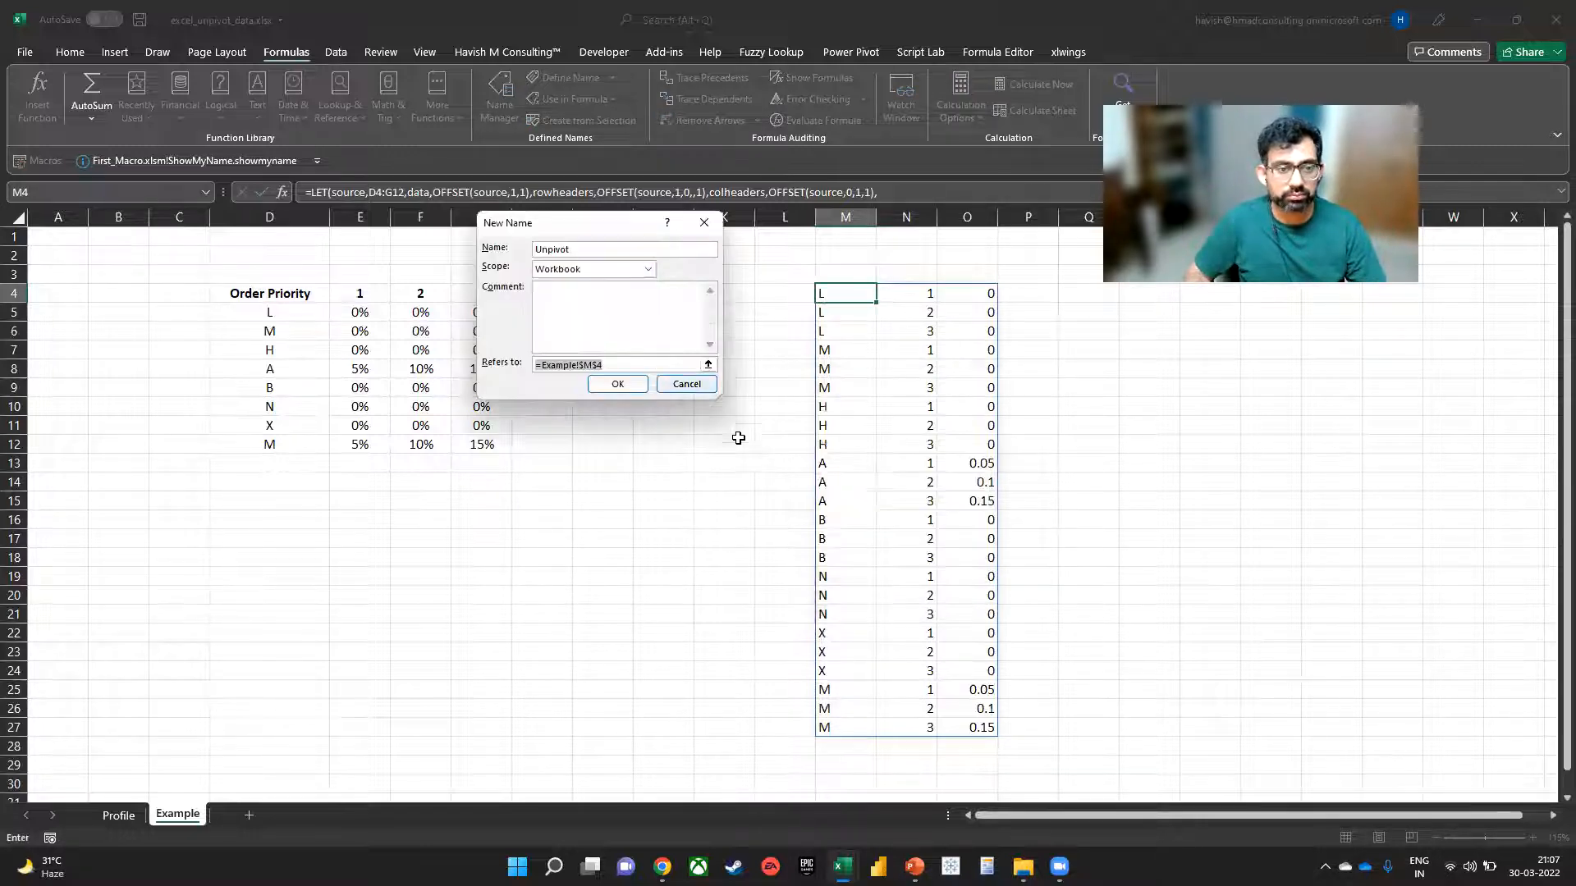
pyautogui.moveTo(727, 401); pyautogui.dragTo(1249, 693)
pyautogui.click(657, 654)
pyautogui.hotkey('shift', 'Home')
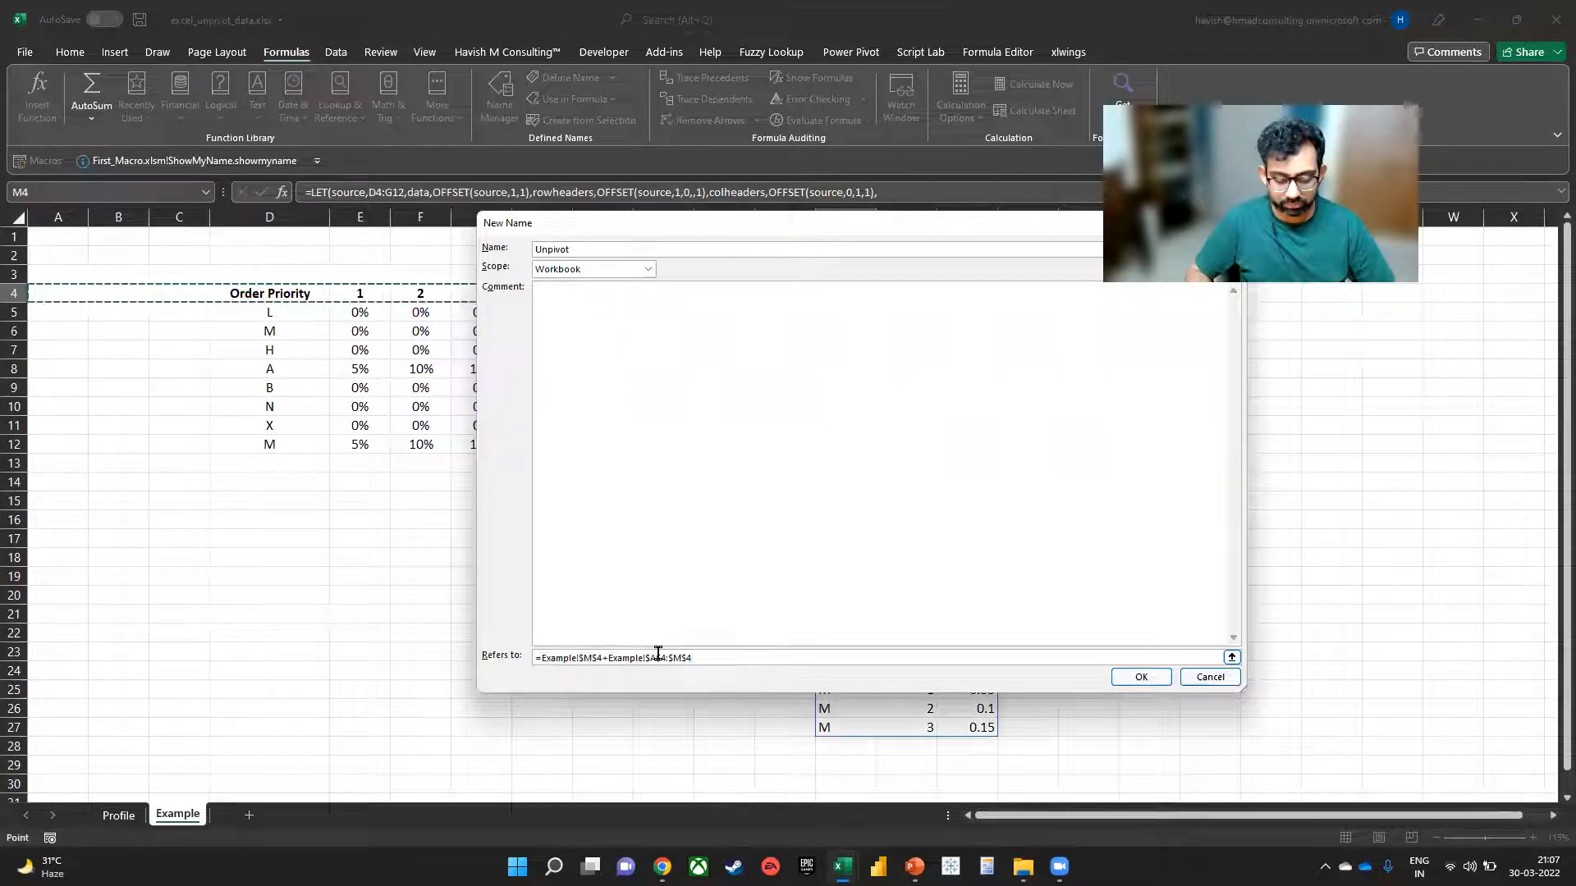
pyautogui.hotkey('ctrl', 'a')
pyautogui.hotkey('ctrl', 'v')
pyautogui.press('Home')
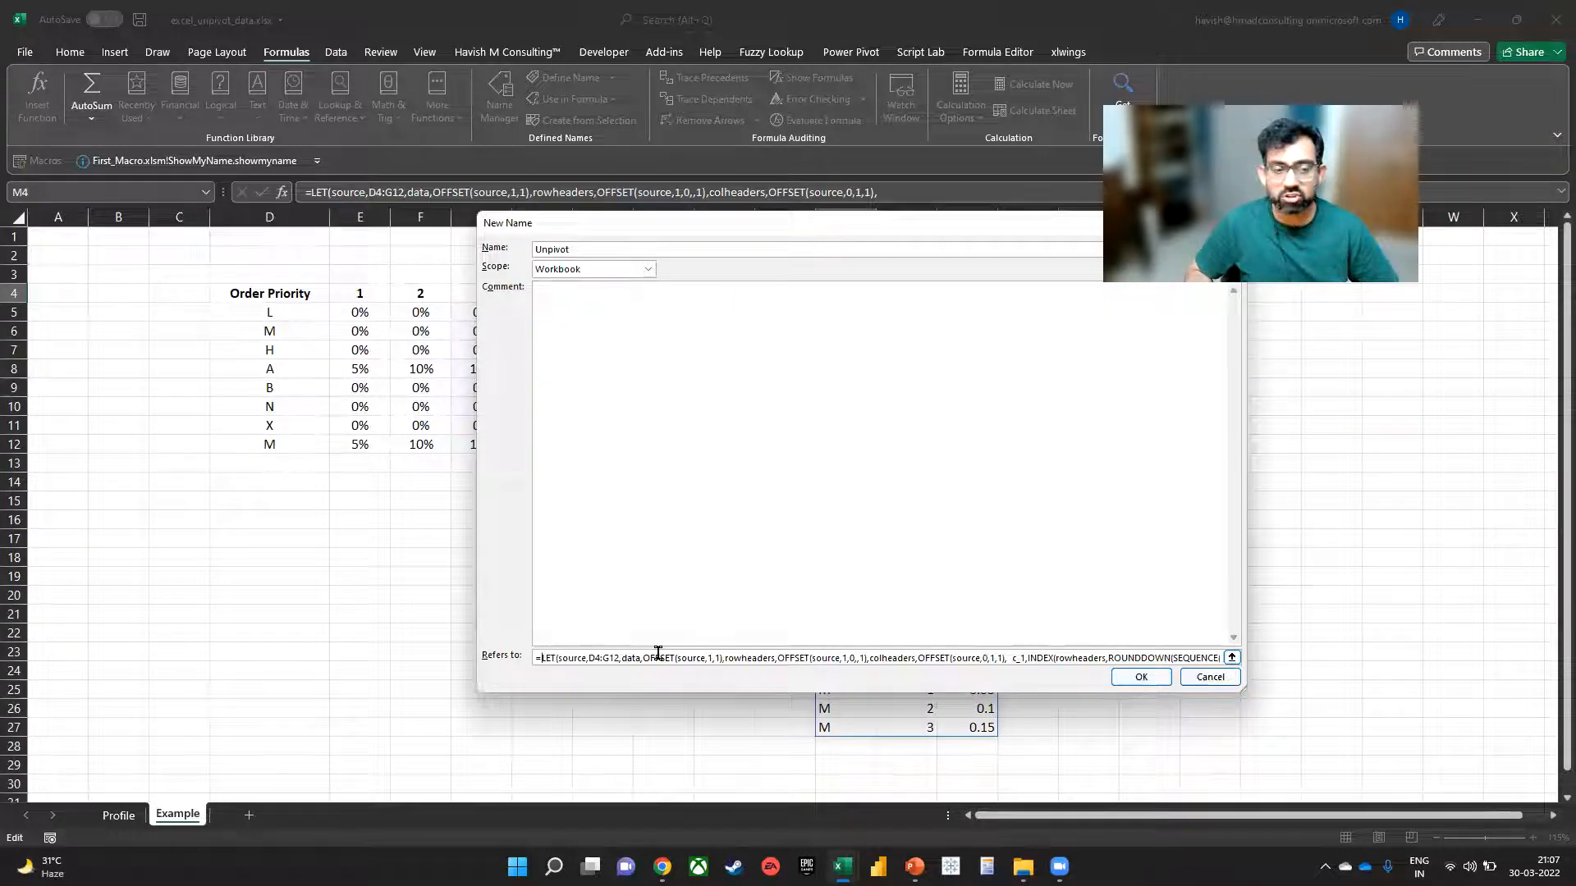
# Step: Insert the function name LAMBDA directly before LET in the Unpivot definition
pyautogui.write('l')
pyautogui.press('BackSpace')
pyautogui.press('capslock')
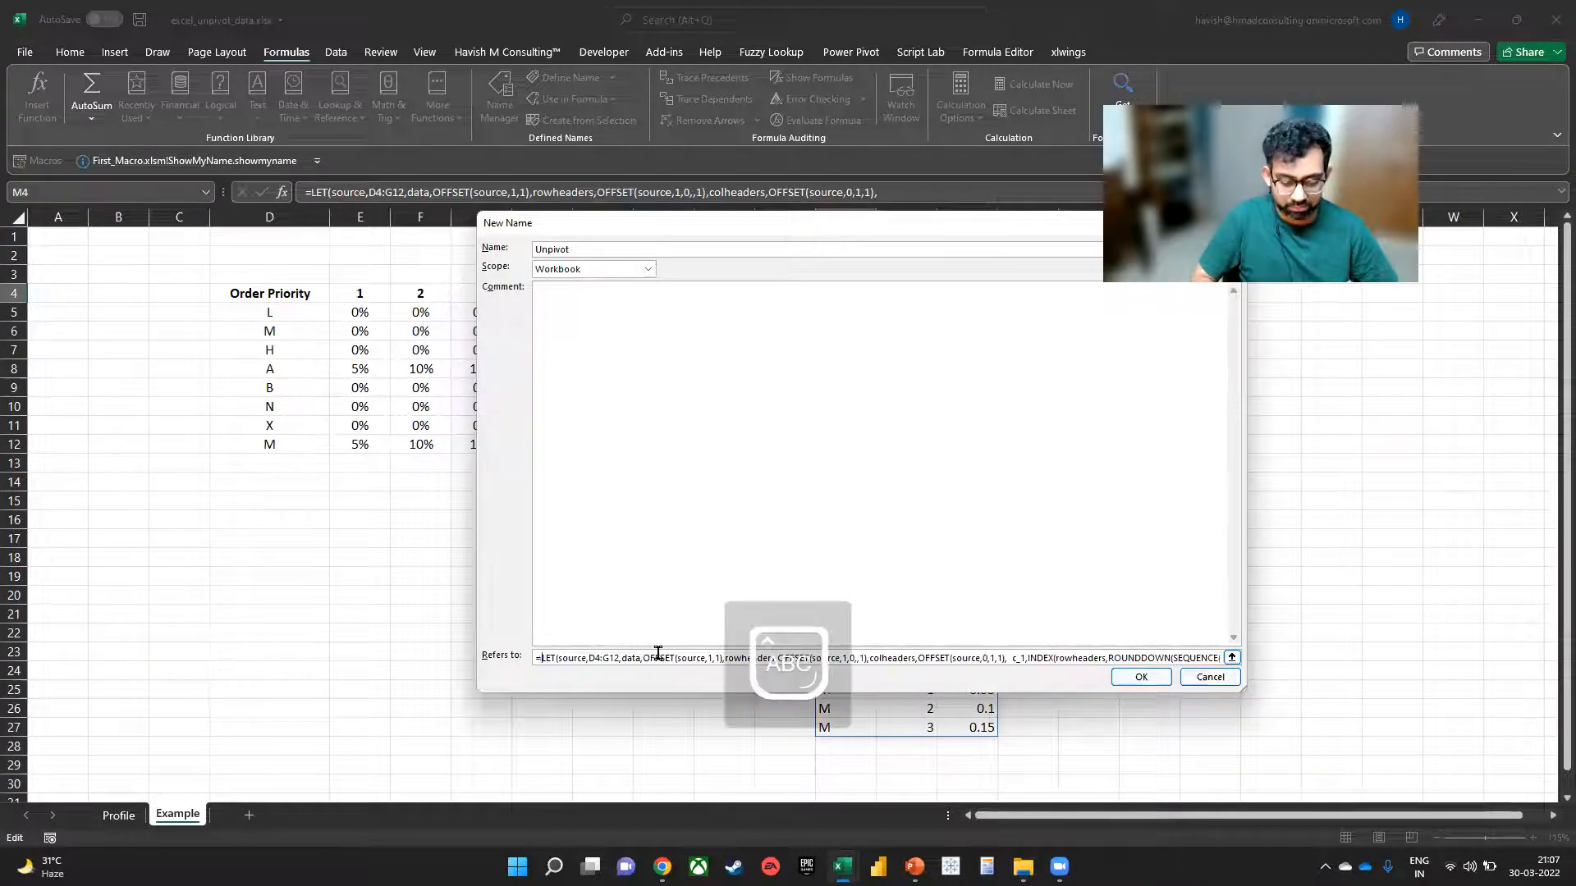
pyautogui.write('LAMNBDA')
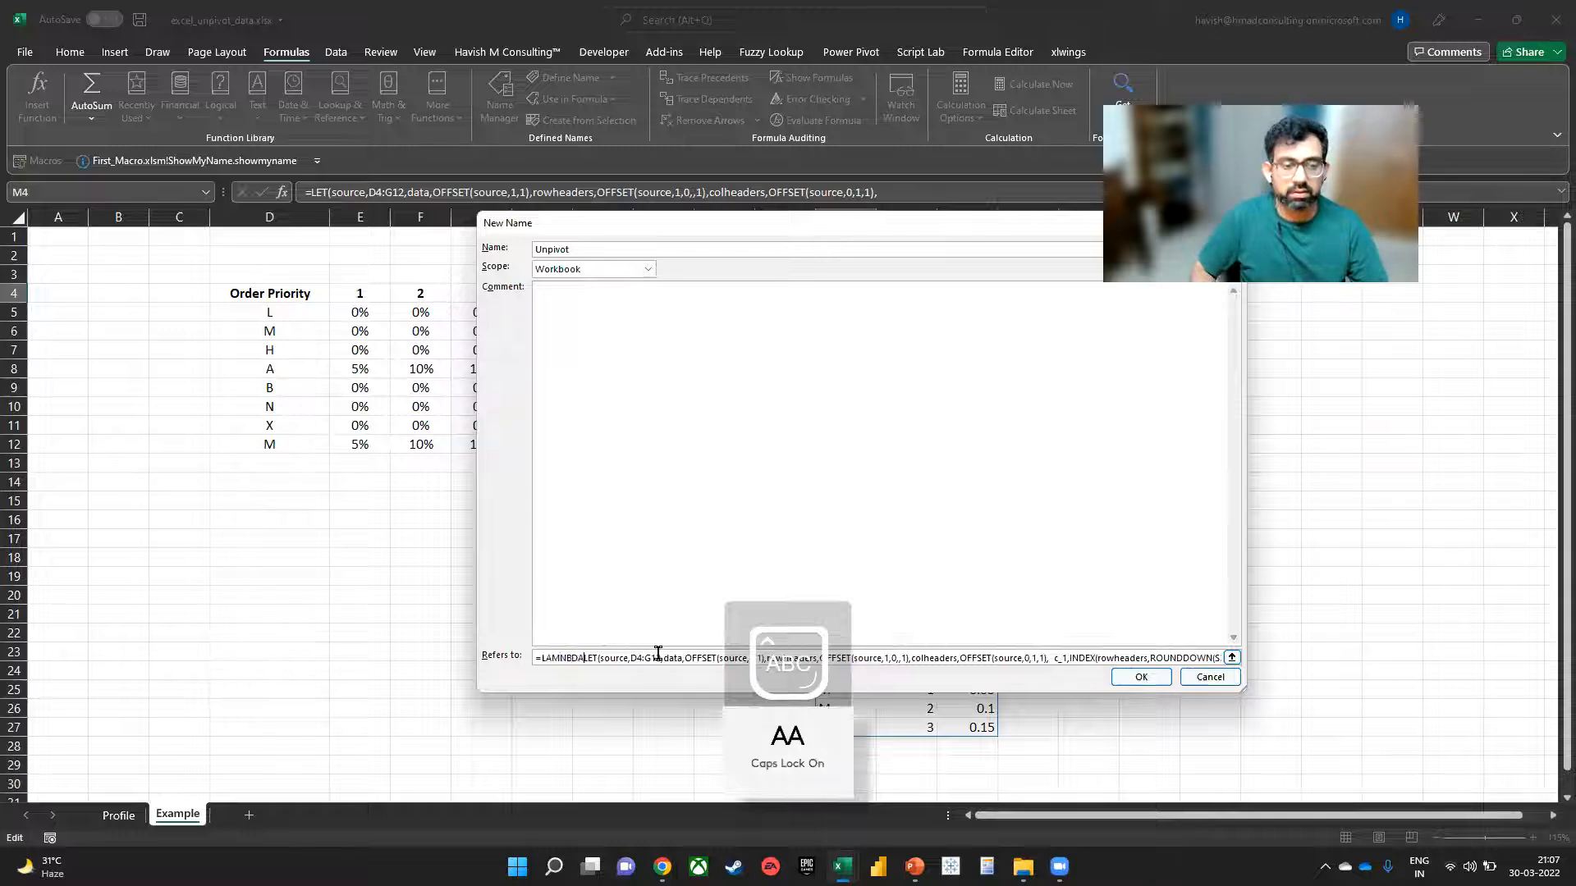
pyautogui.press('BackSpace')
pyautogui.press('BackSpace')
pyautogui.press('BackSpace')
pyautogui.press('BackSpace')
pyautogui.write('BDA')
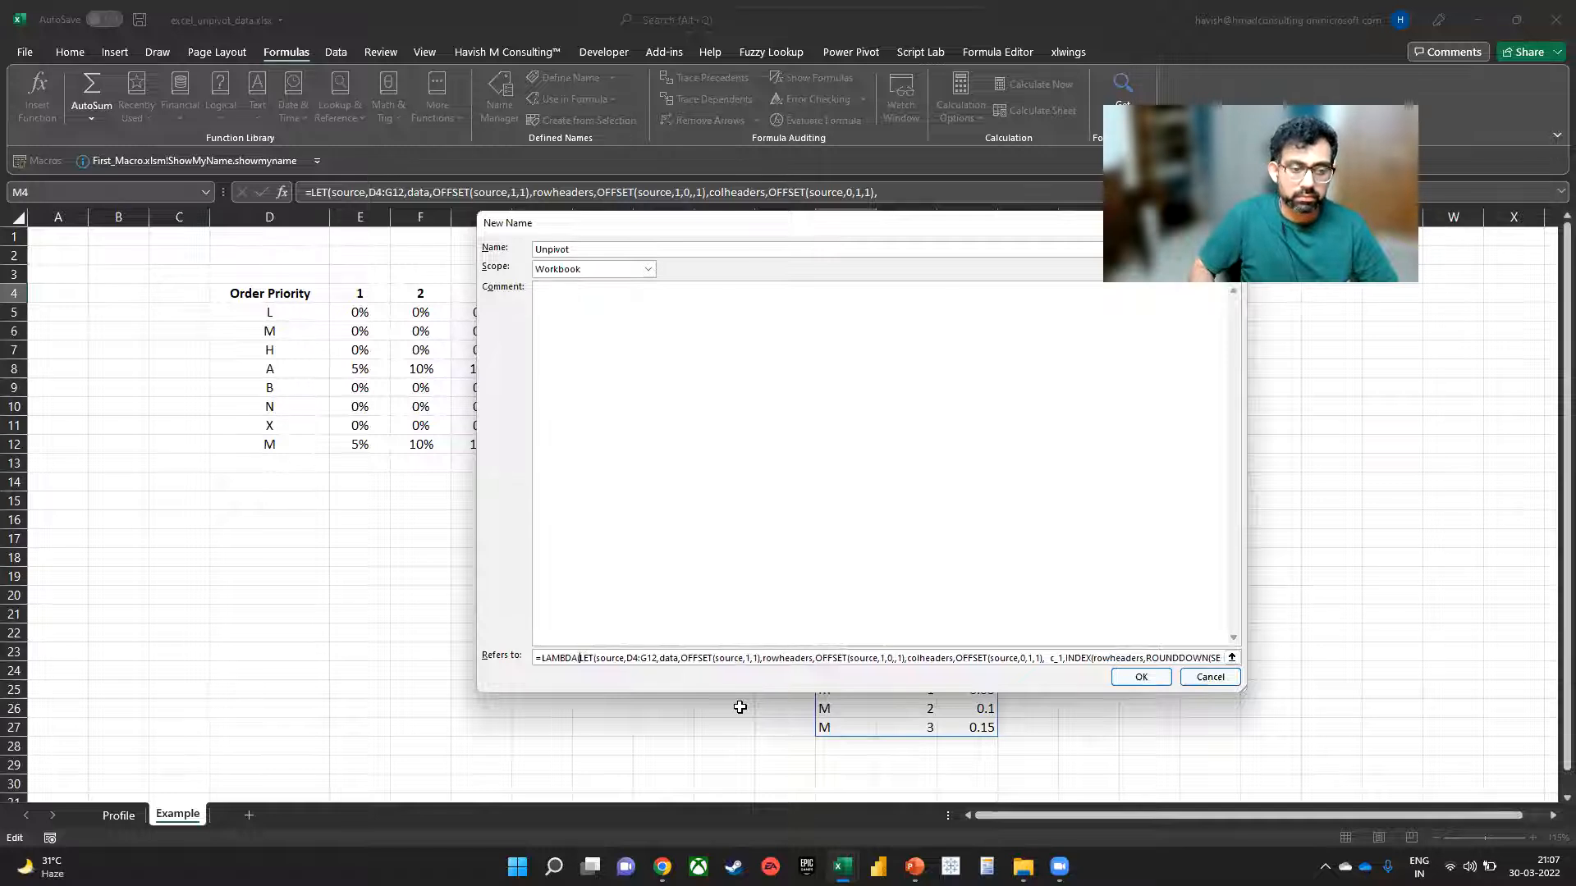
# Step: Open the LAMBDA's parenthesis and add input in lowercase as its parameter, followed by a comma before LET
pyautogui.write('(')
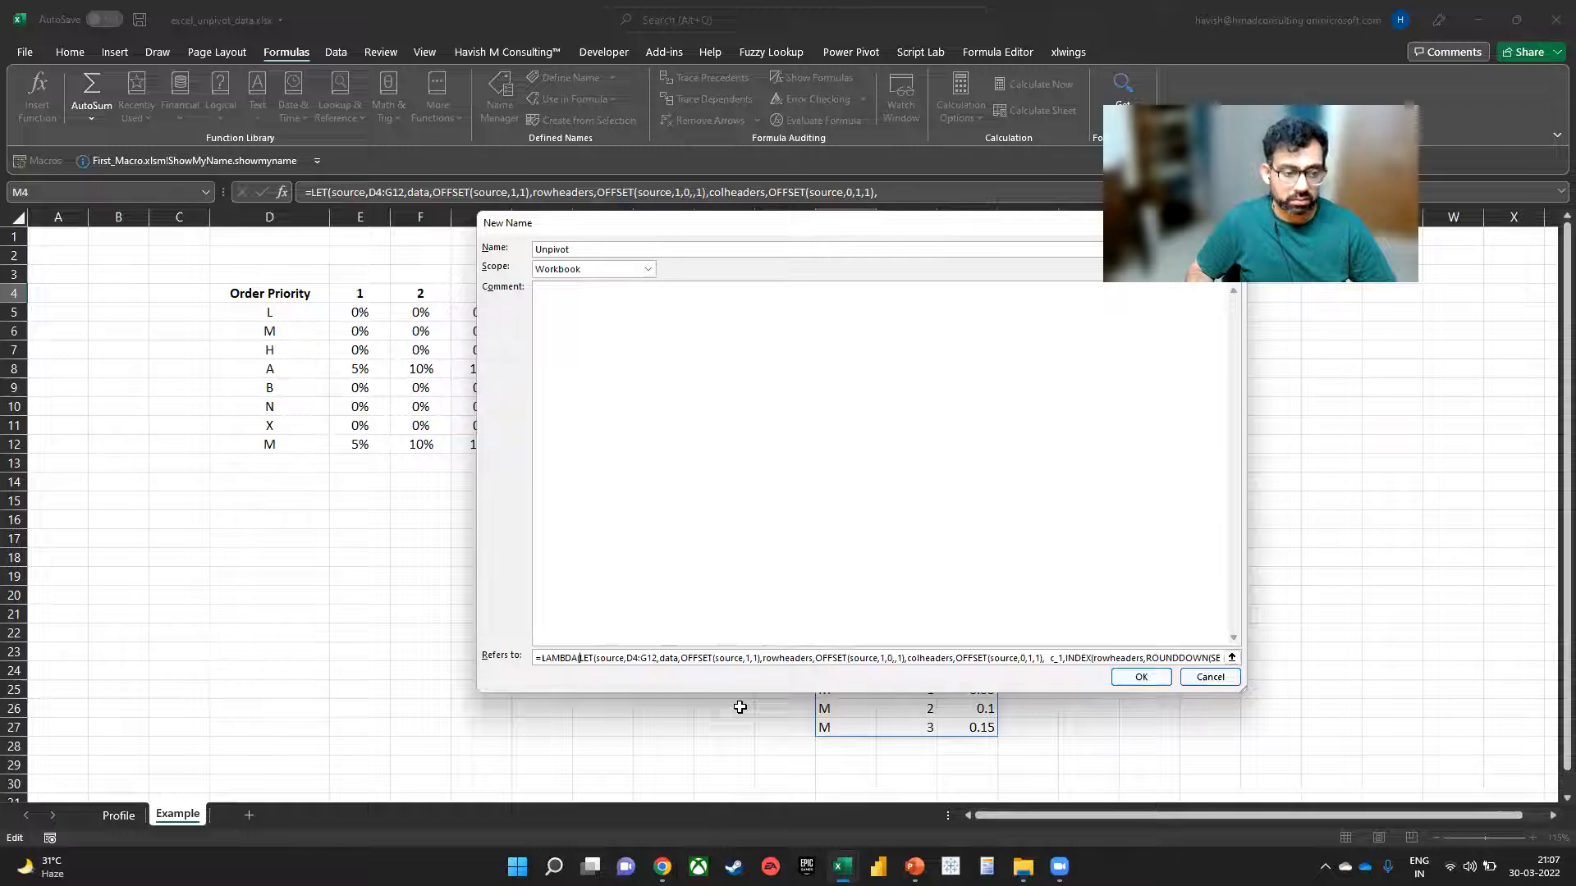
pyautogui.write('INPUT')
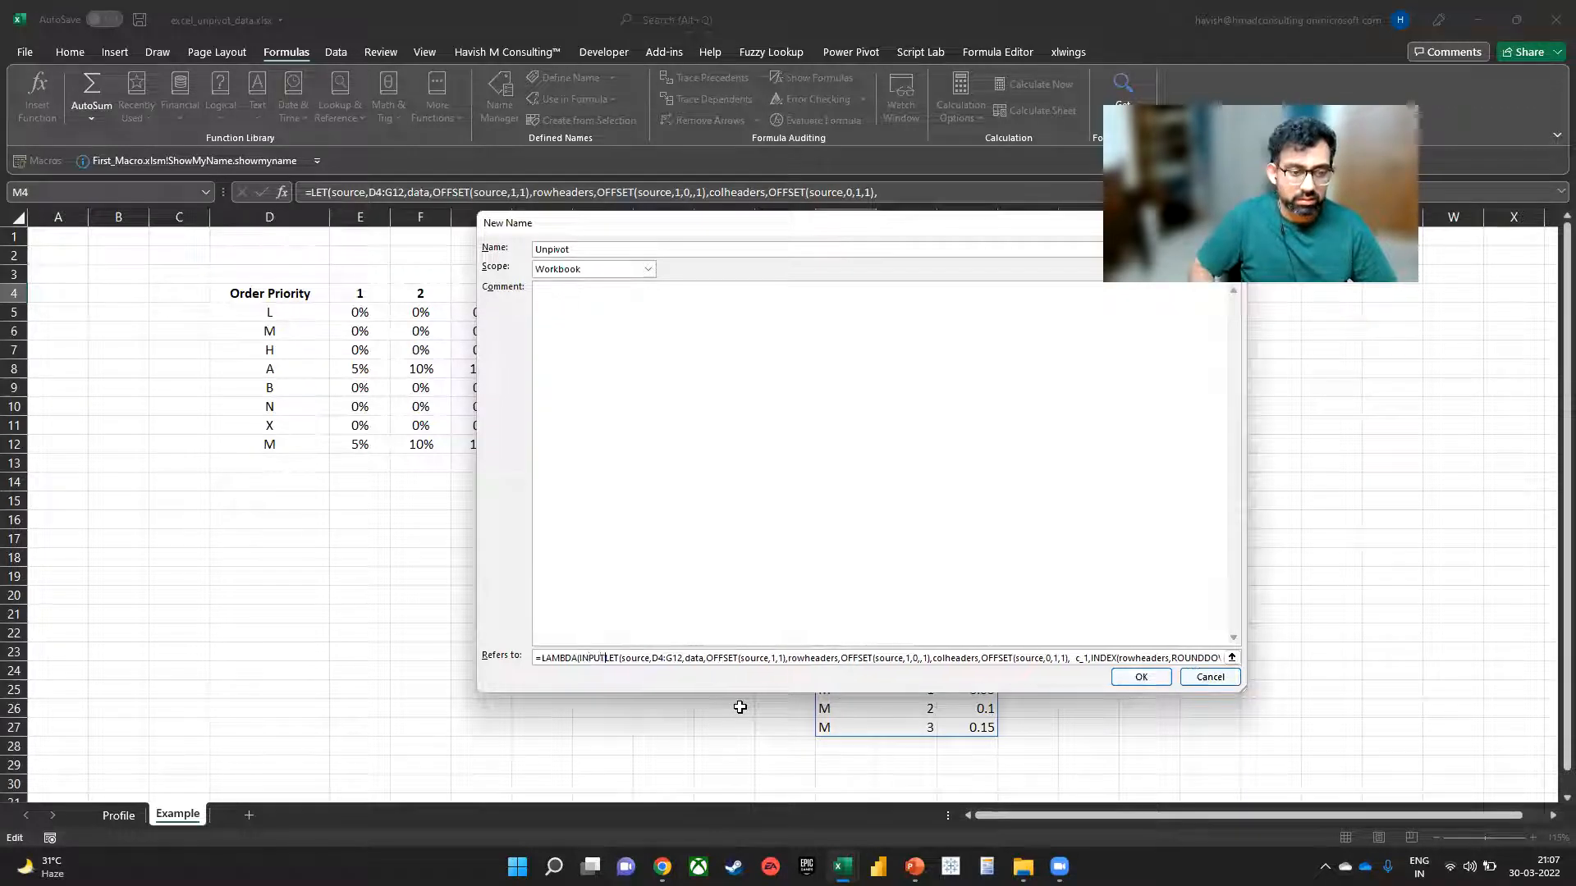
pyautogui.hotkey('ctrl', 'shift', 'Left')
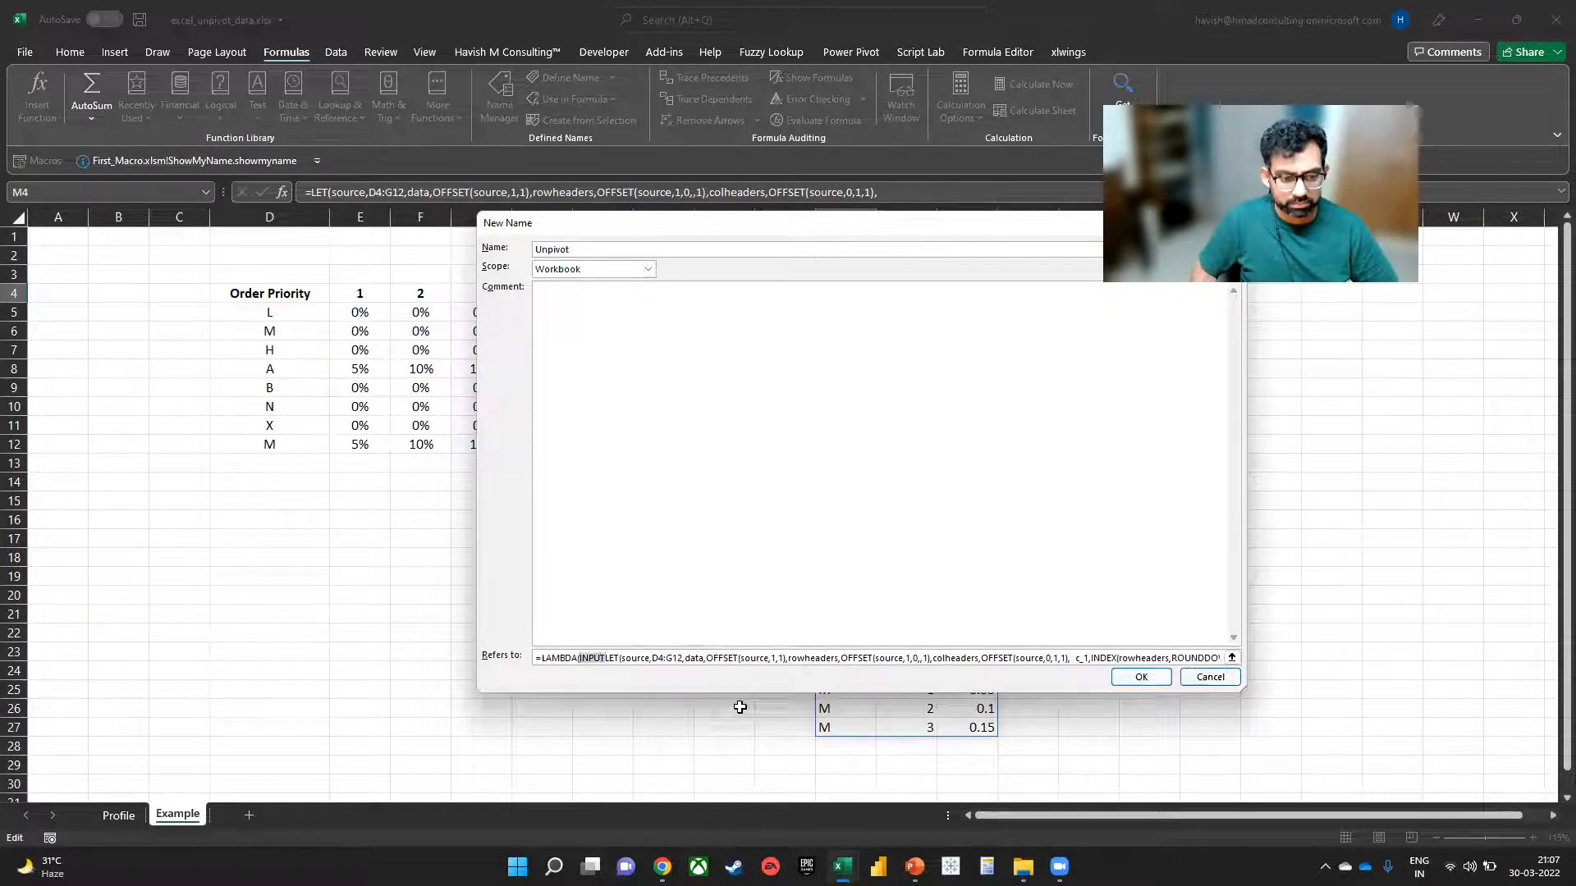
pyautogui.press('capslock')
pyautogui.write('inp')
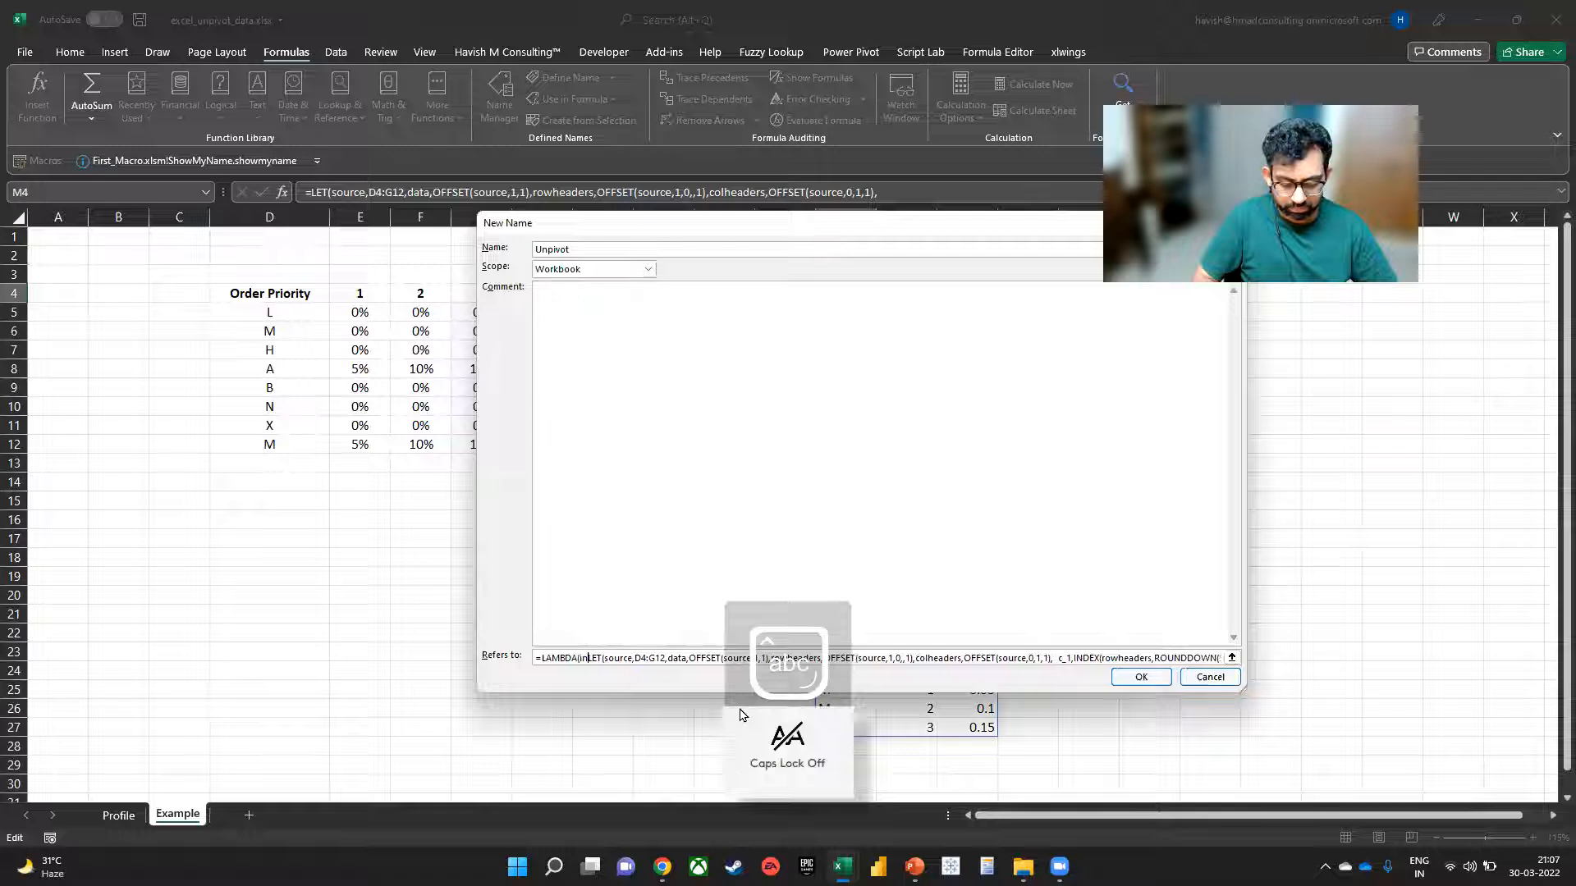
pyautogui.write('ut')
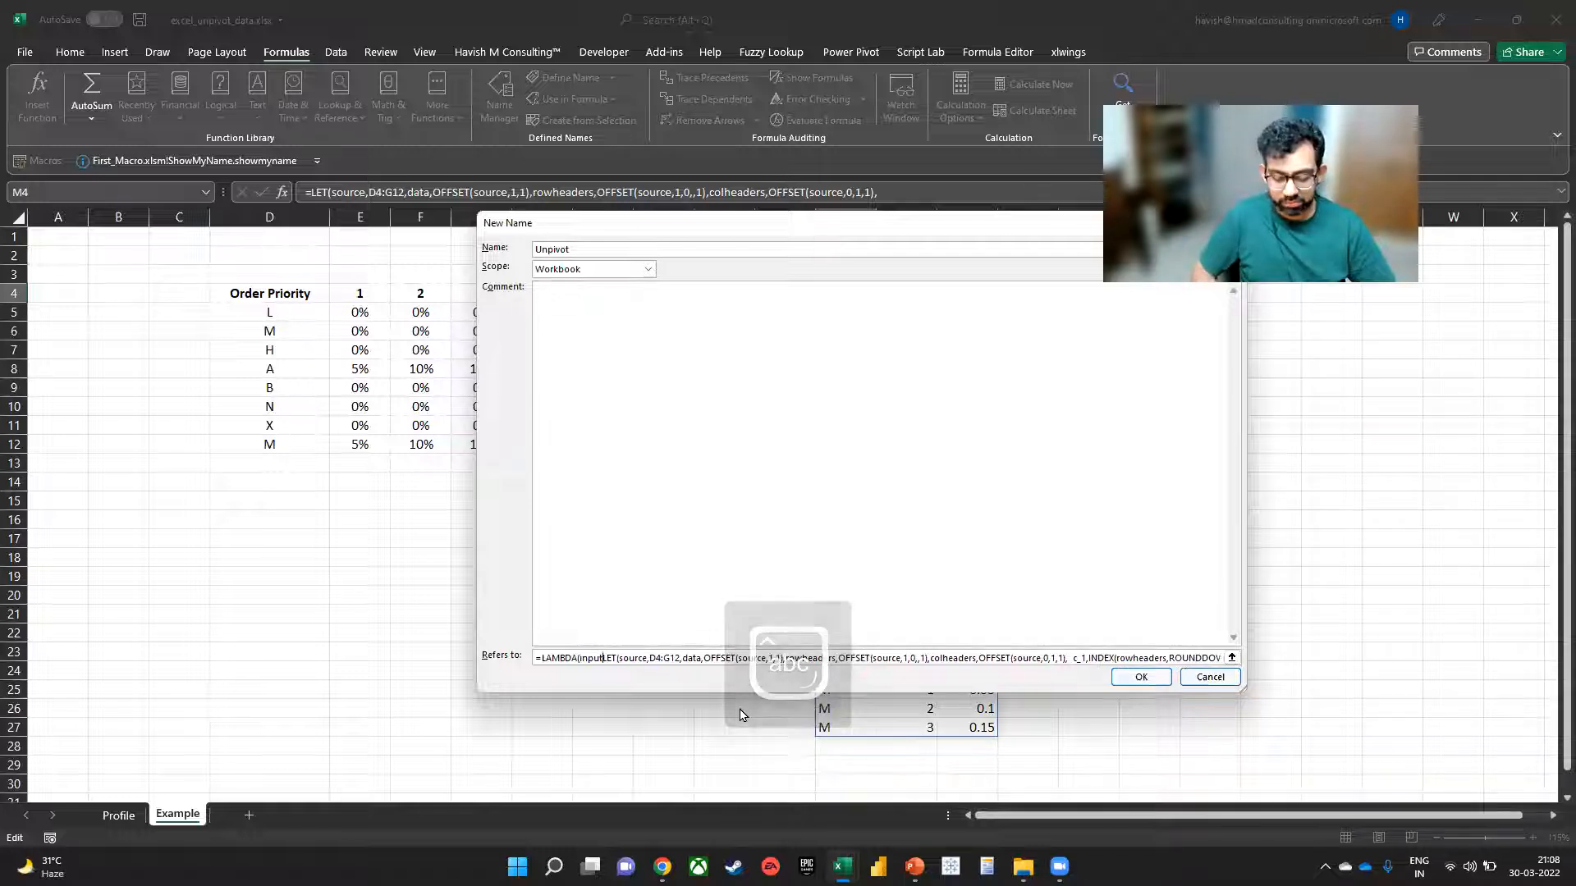
pyautogui.write(',')
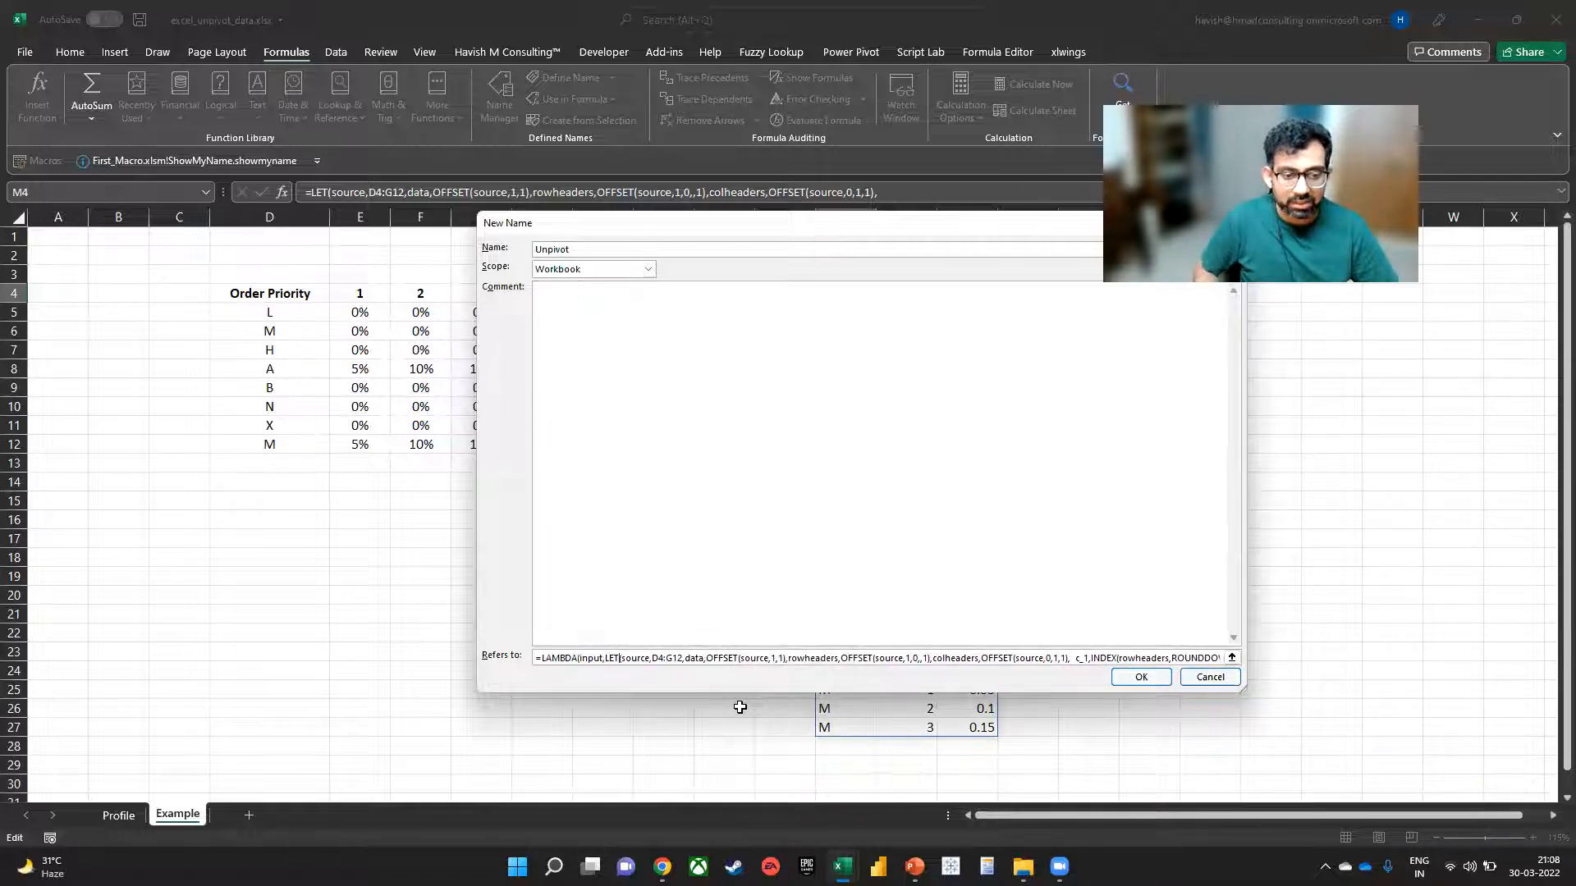
# Step: Replace D4:G12 with input as the LET formula's source value, and try to save the Unpivot name
pyautogui.hotkey('shift', 'Right')
pyautogui.write('input')
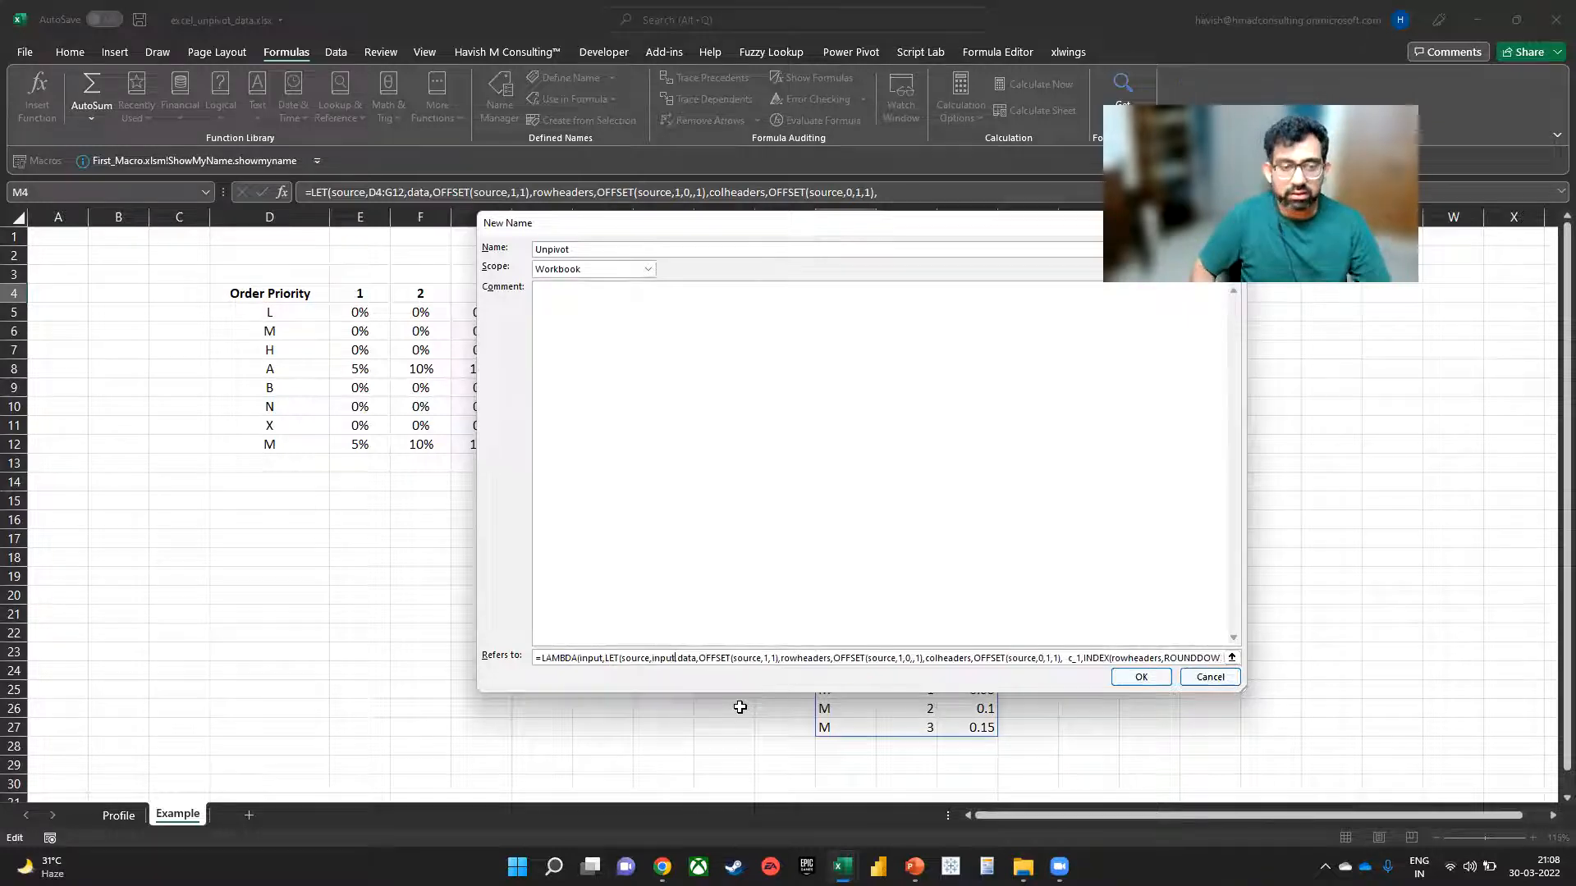
pyautogui.click(1136, 678)
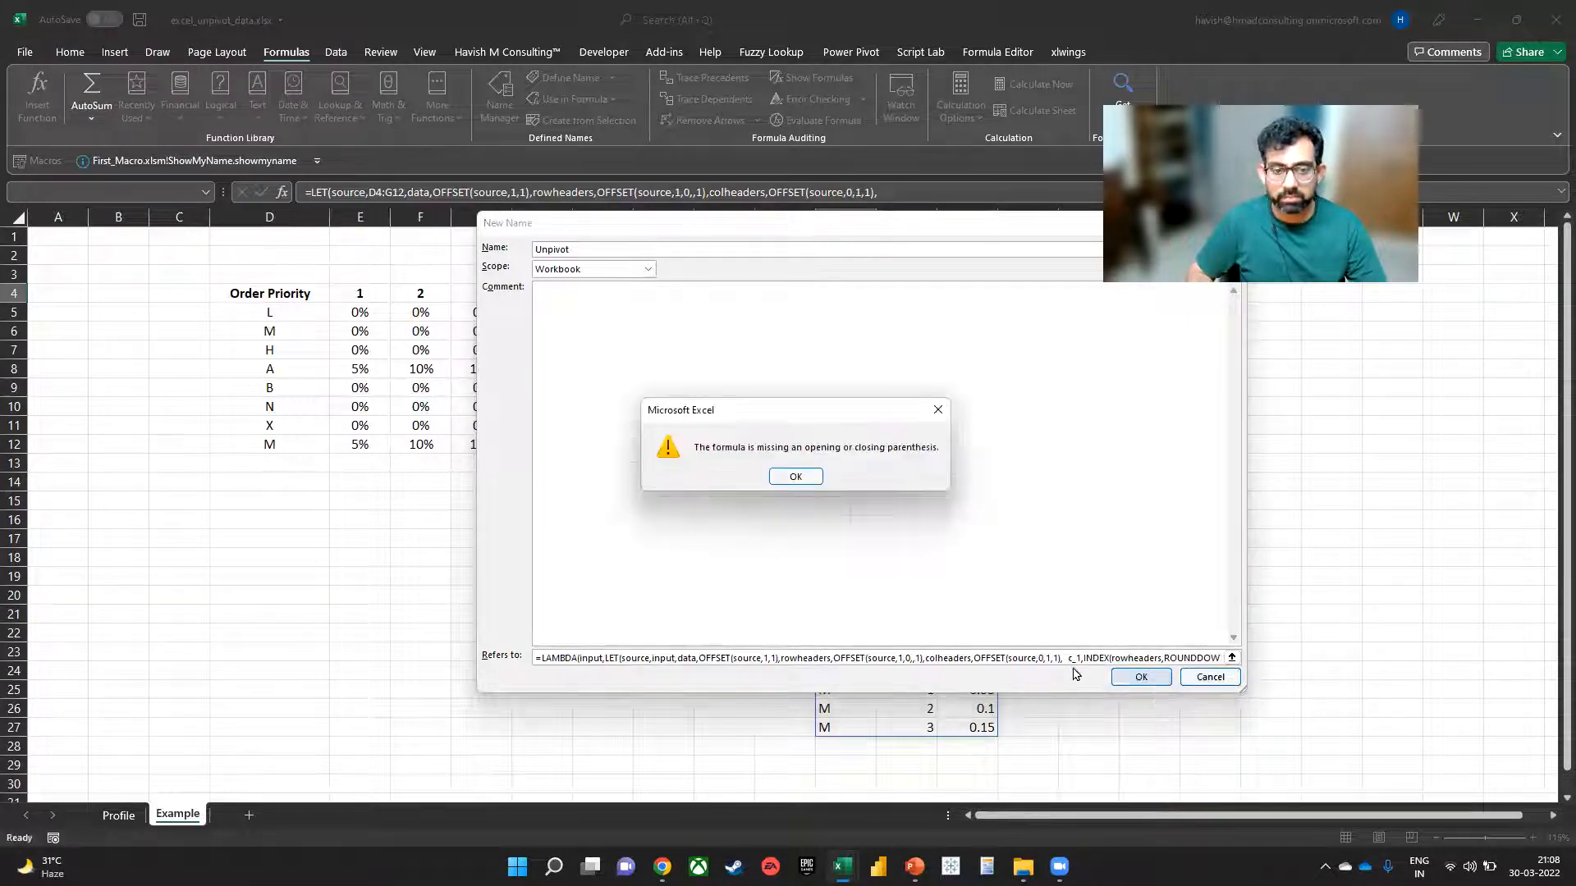
pyautogui.click(795, 476)
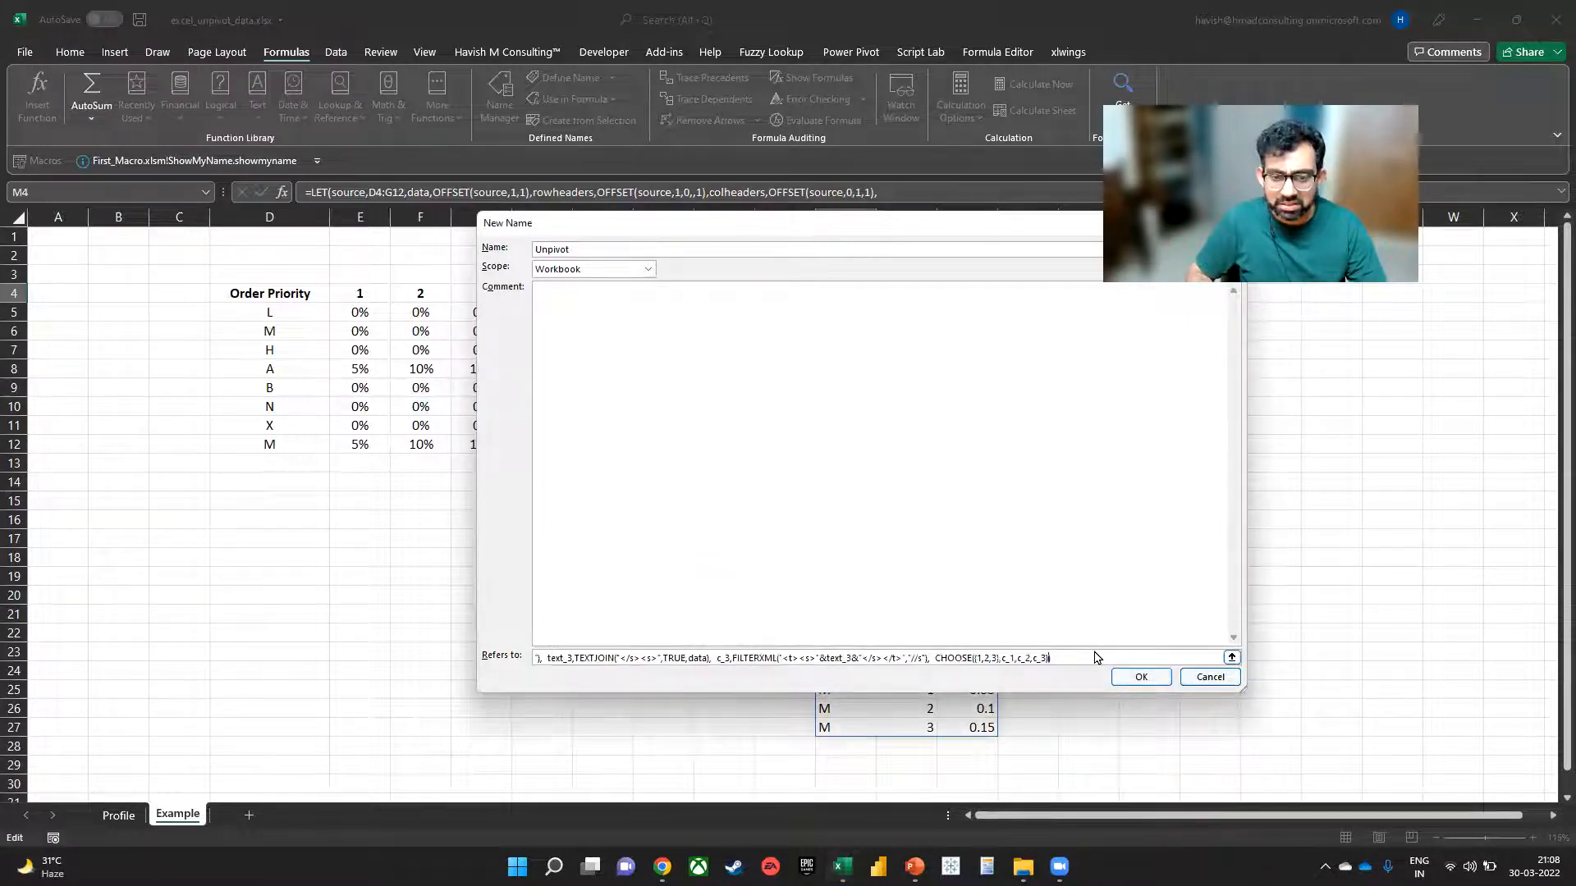
# Step: Save the LAMBDA definition under the name Unpivot and close the Name Manager
pyautogui.click(1140, 677)
pyautogui.click(789, 314)
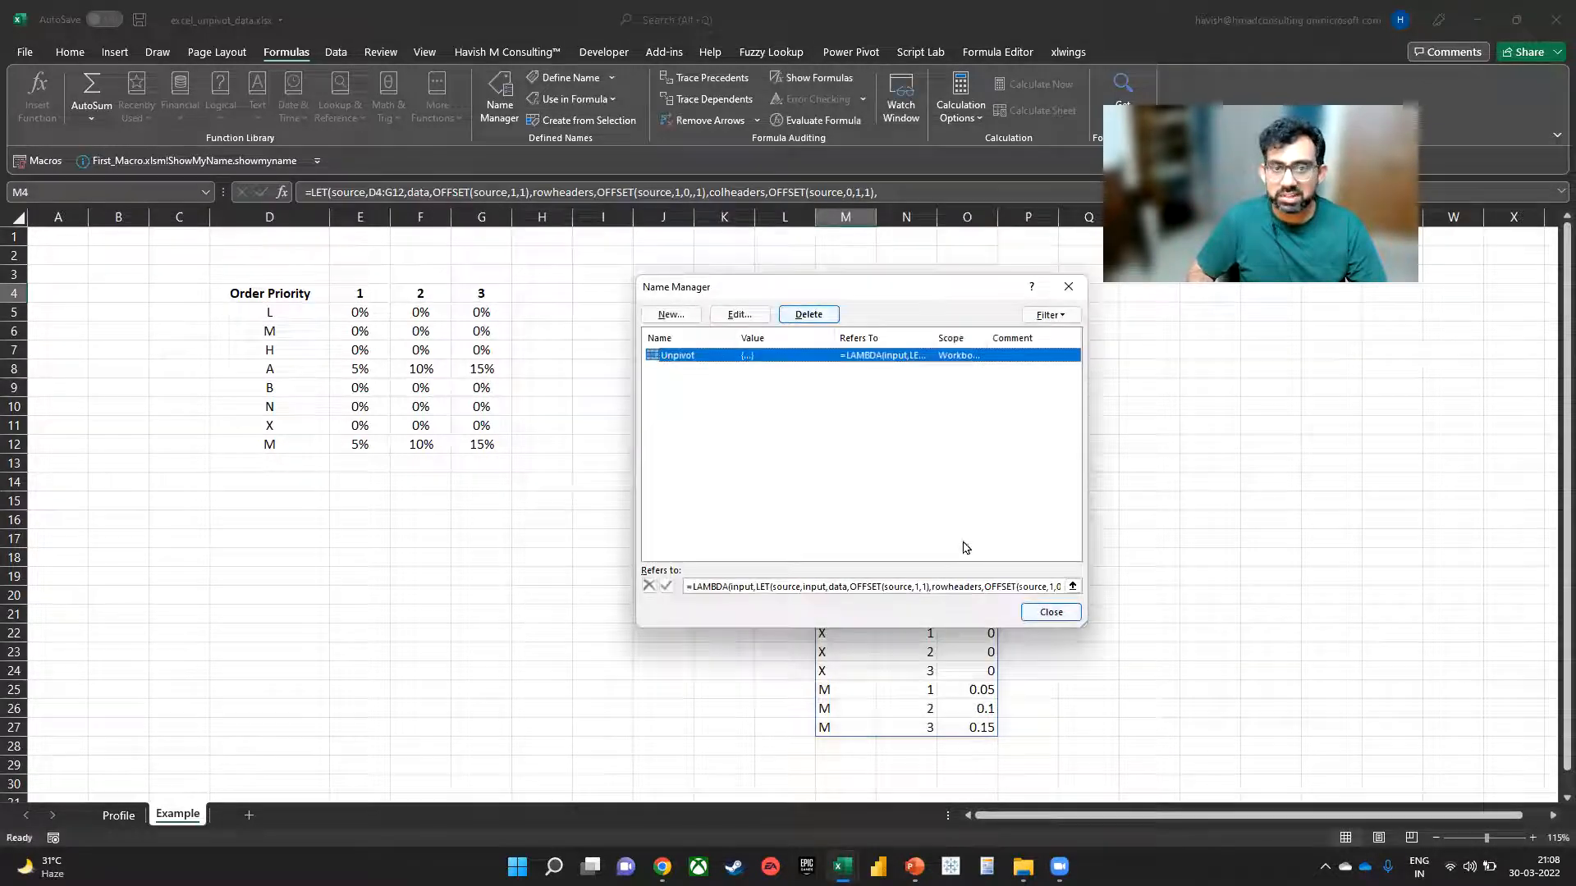
pyautogui.click(1073, 293)
# Step: Enter =Unpivot(D4:G12) in cell Q4 and review the resulting formula without changing it
pyautogui.click(1089, 295)
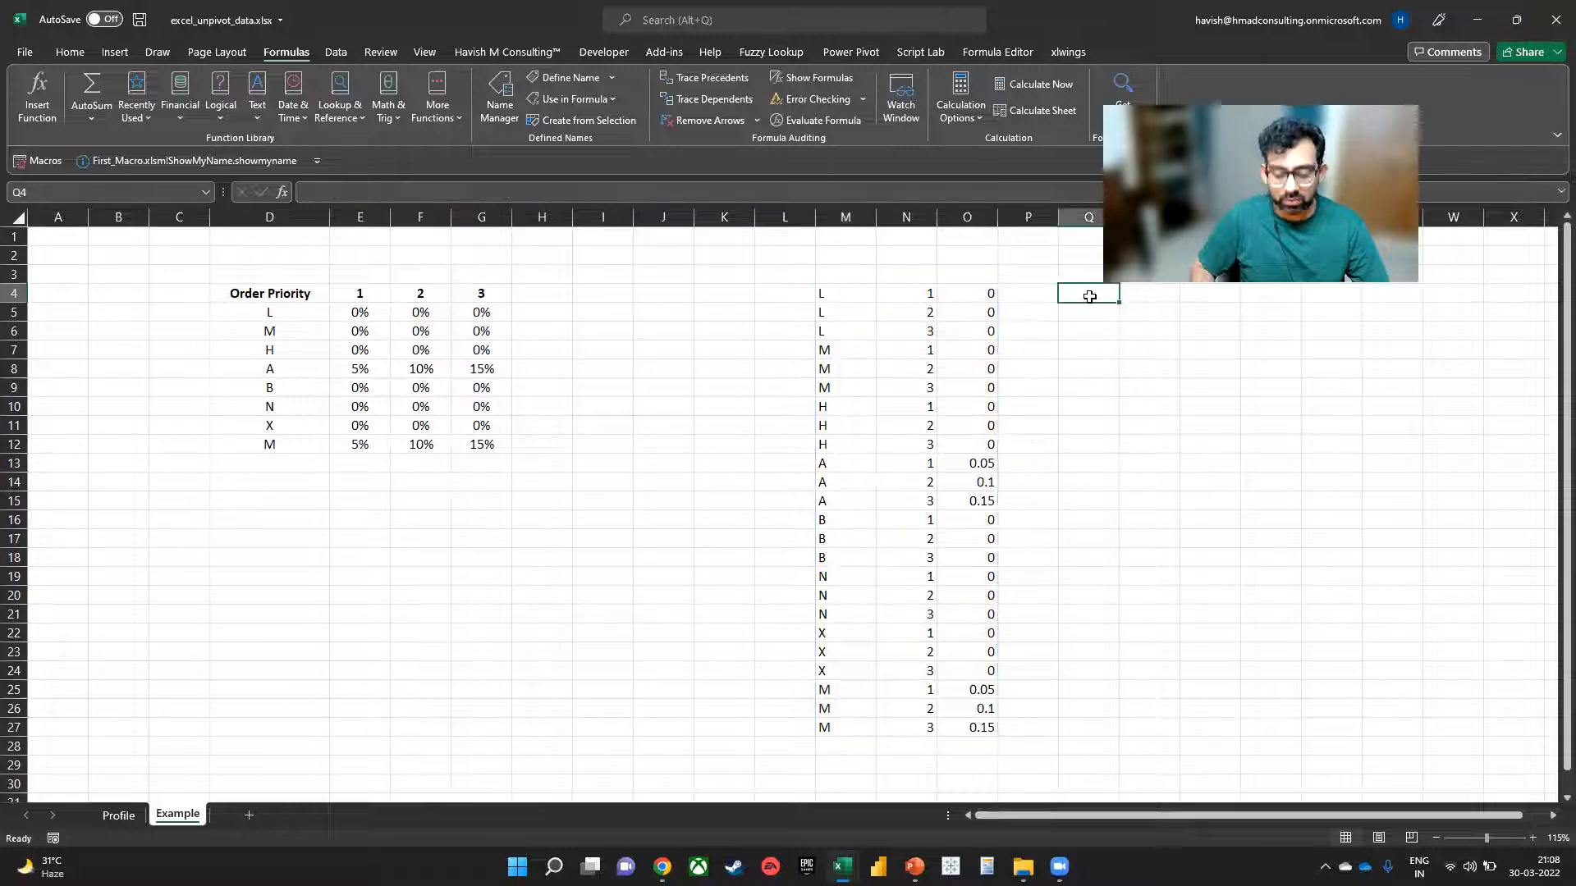
pyautogui.write('=un')
pyautogui.press('Down')
pyautogui.press('Down')
pyautogui.press('Down')
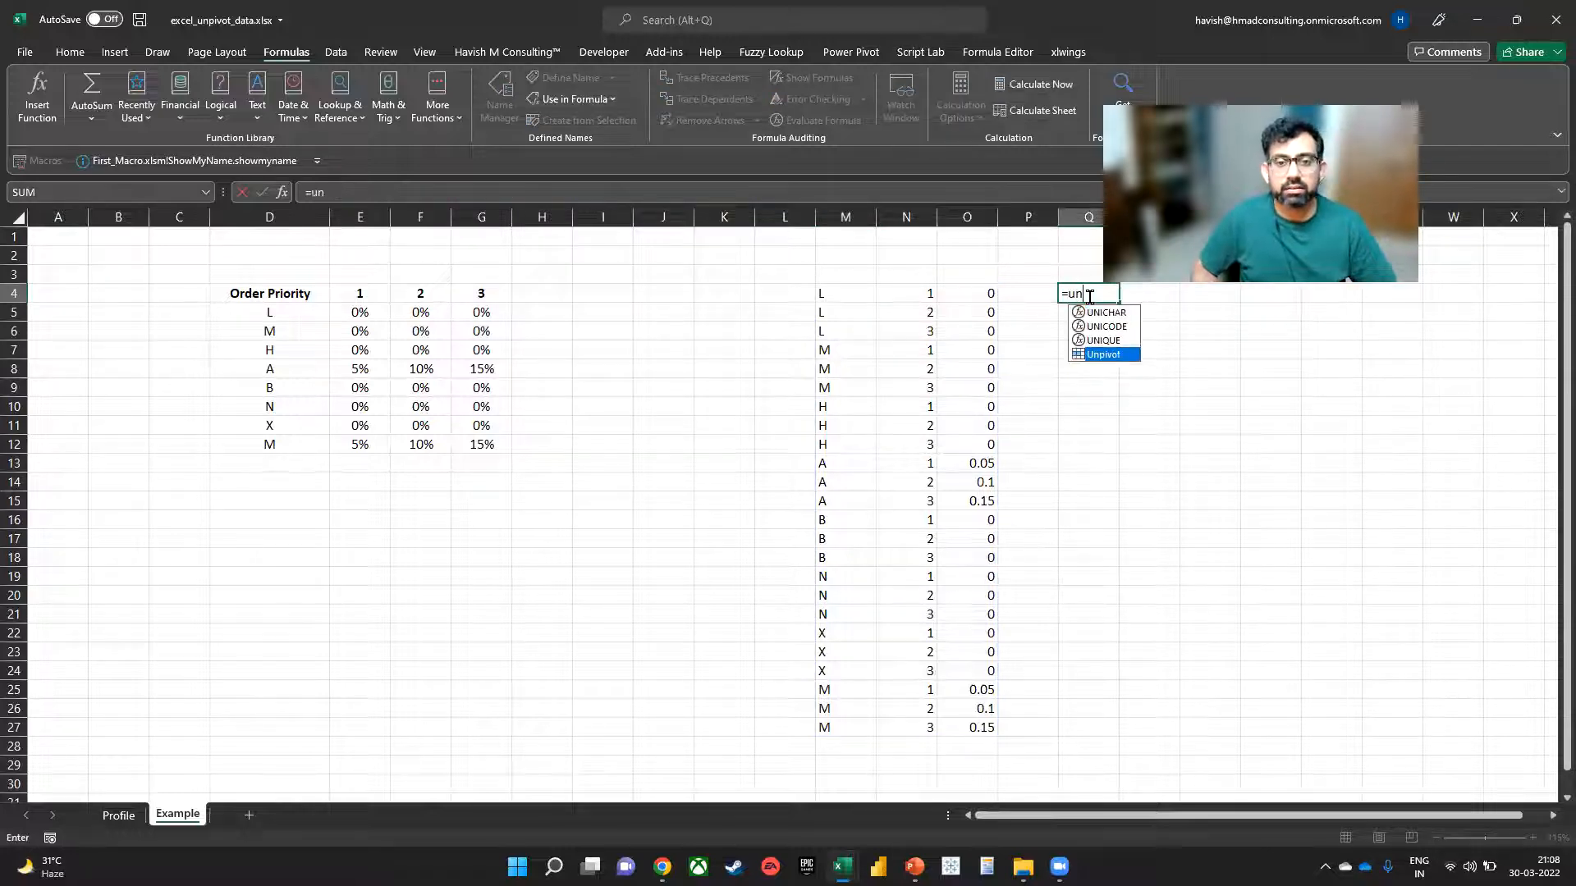
pyautogui.press('Tab')
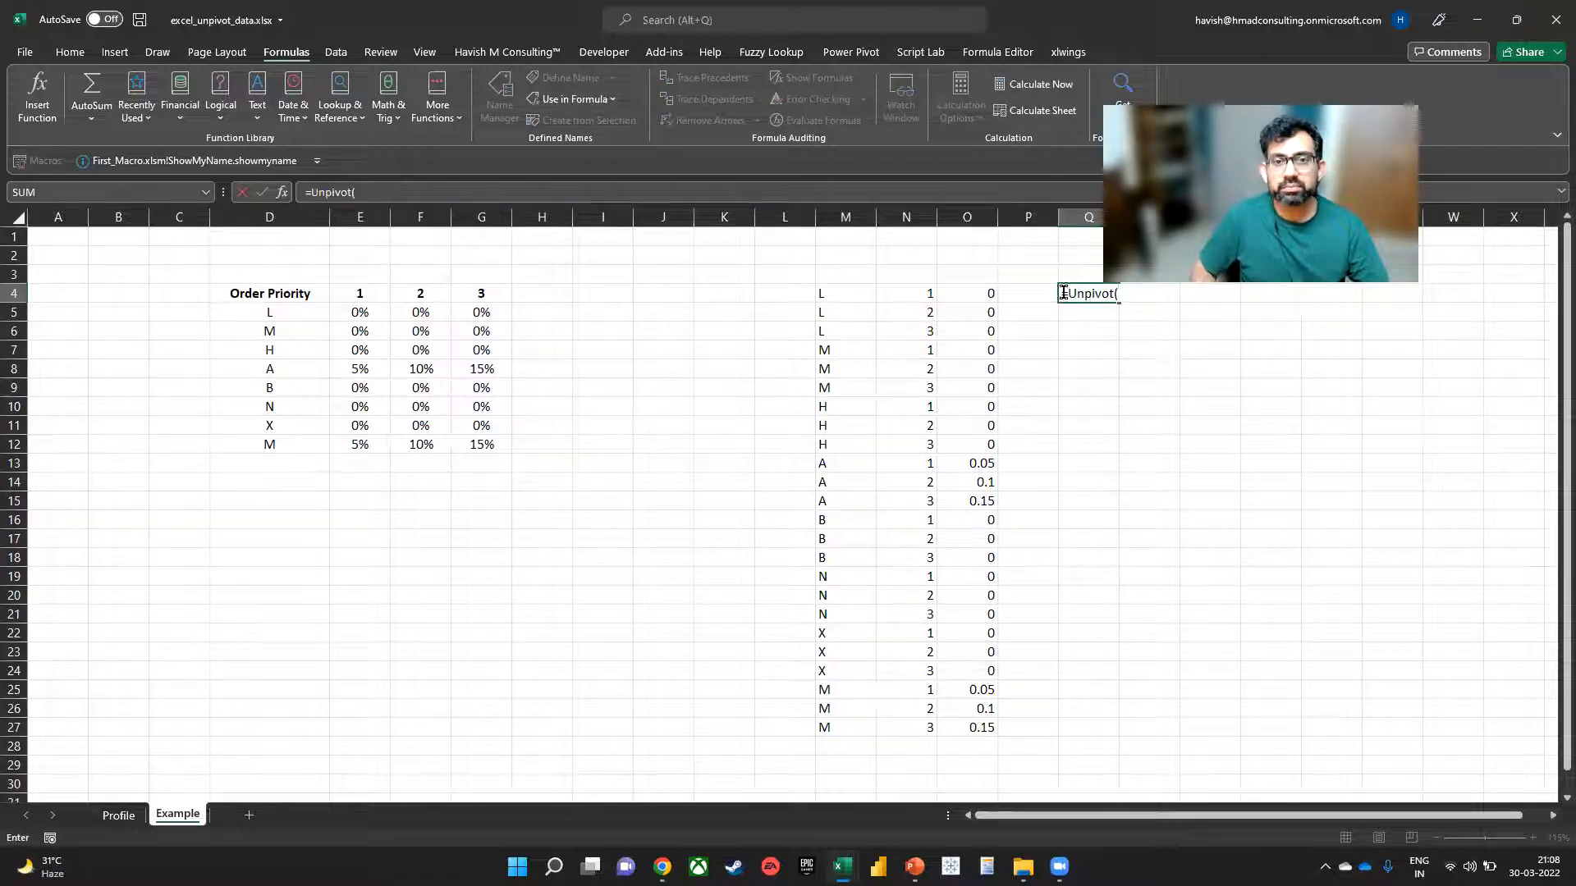
pyautogui.moveTo(238, 294); pyautogui.dragTo(454, 443)
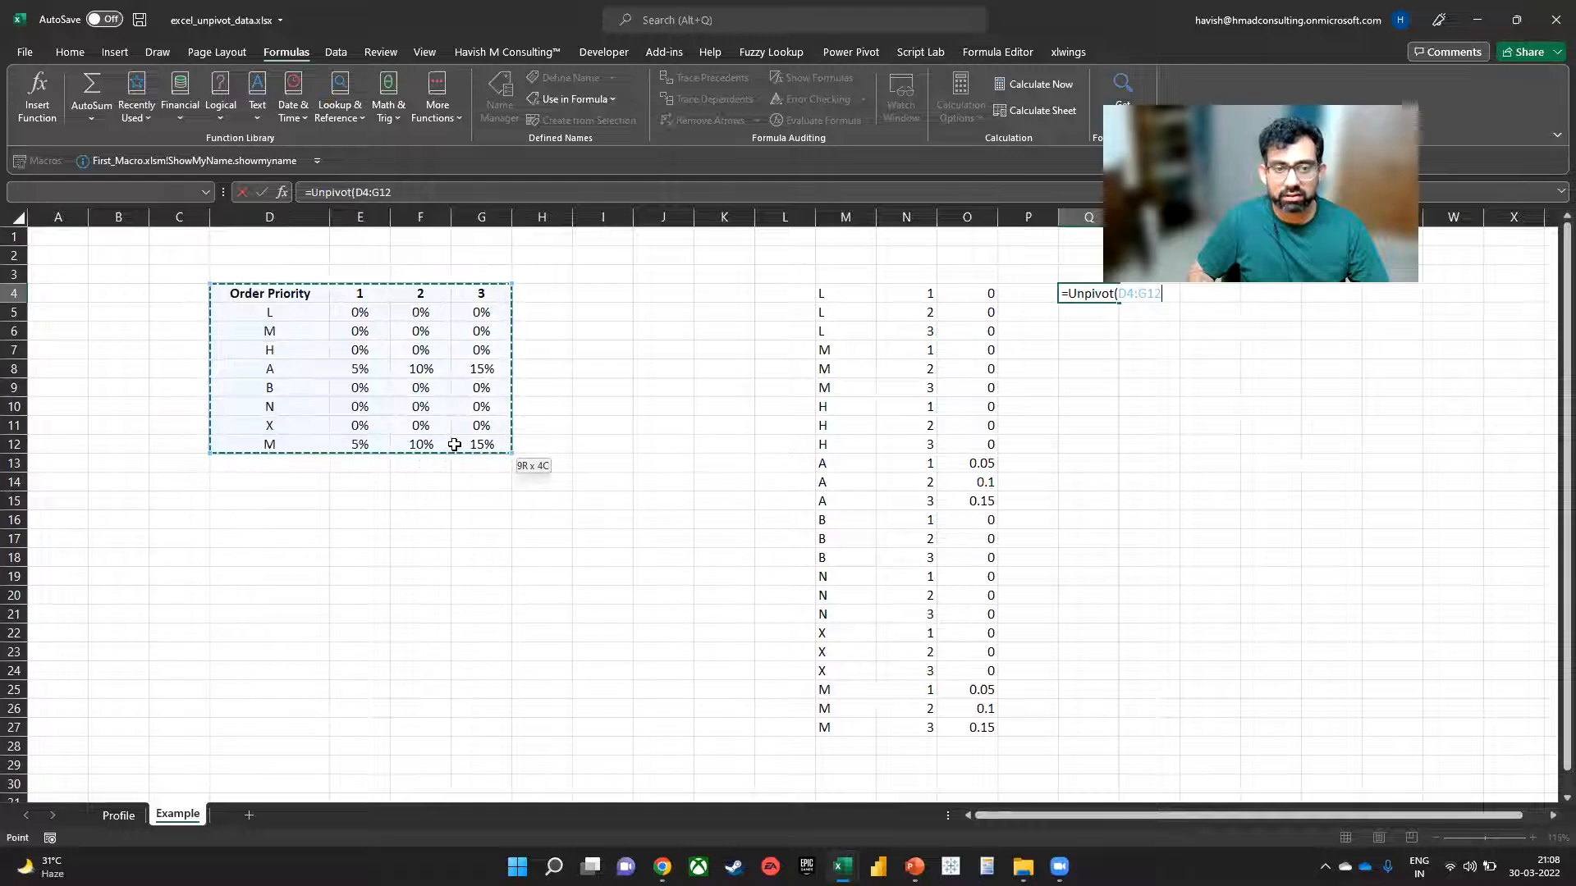
pyautogui.press('Return')
pyautogui.press('Up')
pyautogui.press('F2')
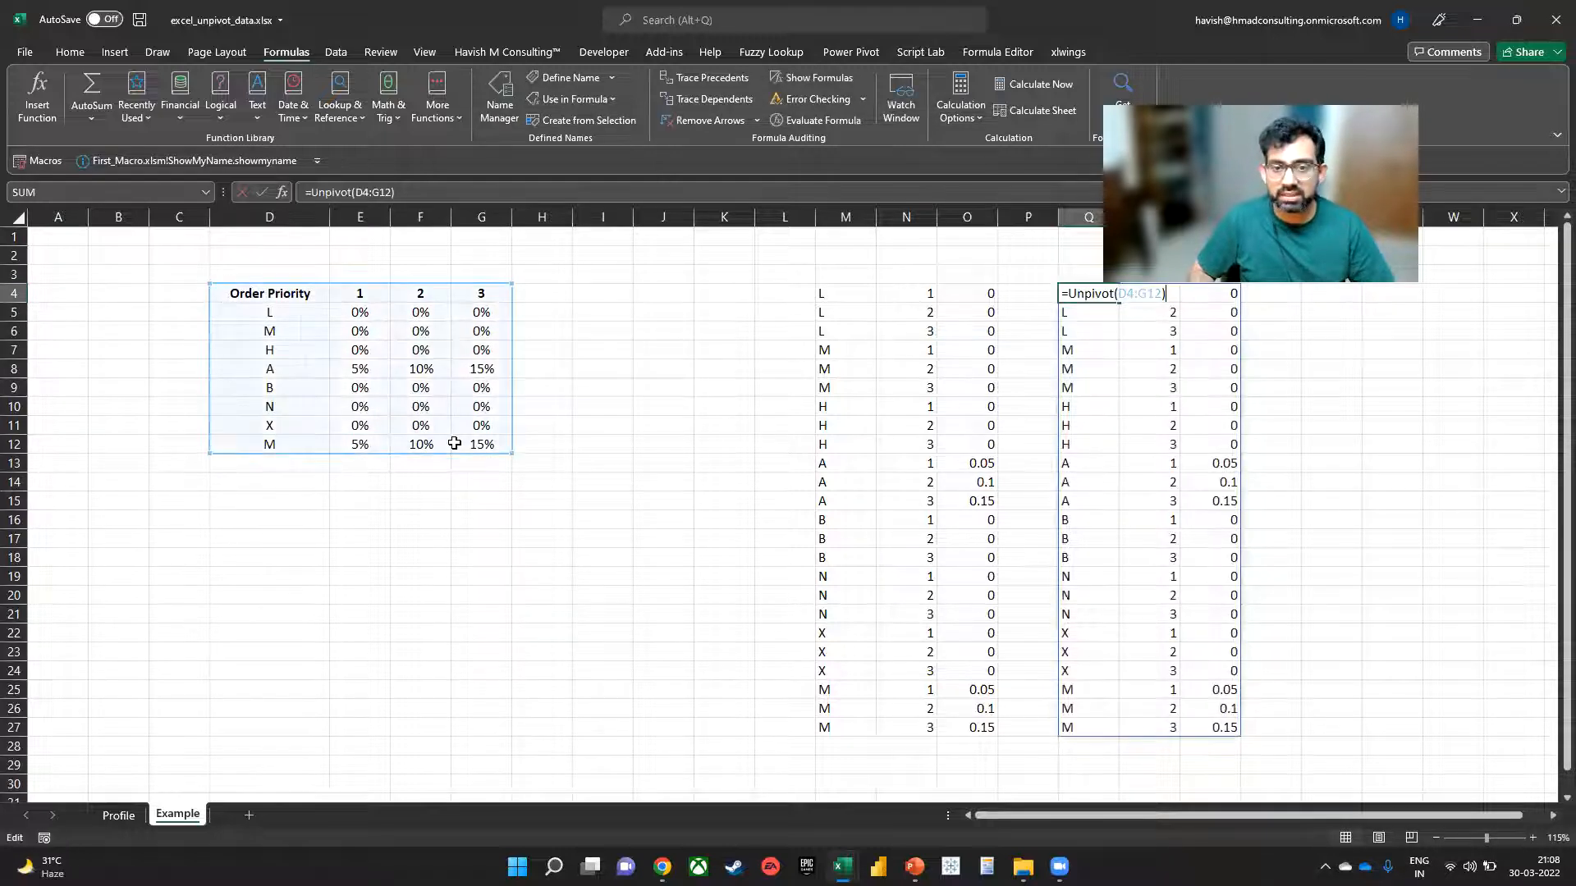
pyautogui.press('Escape')
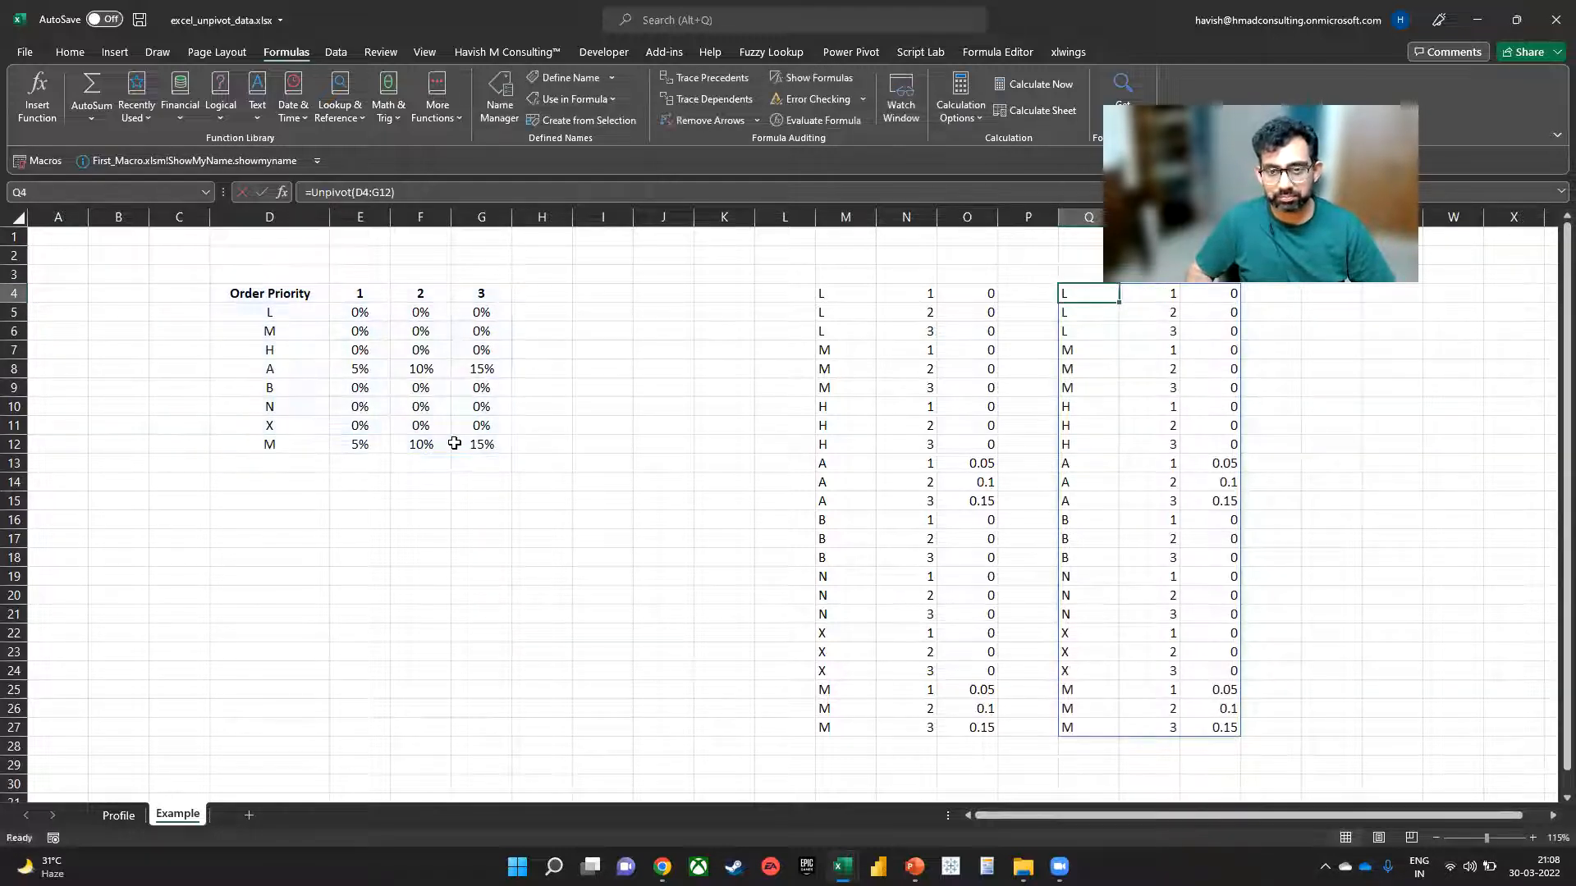
# Step: Duplicate the Example sheet and clear the contents of columns M to T on the copy
pyautogui.moveTo(197, 826); pyautogui.dragTo(246, 820)
pyautogui.moveTo(845, 217); pyautogui.dragTo(1089, 241)
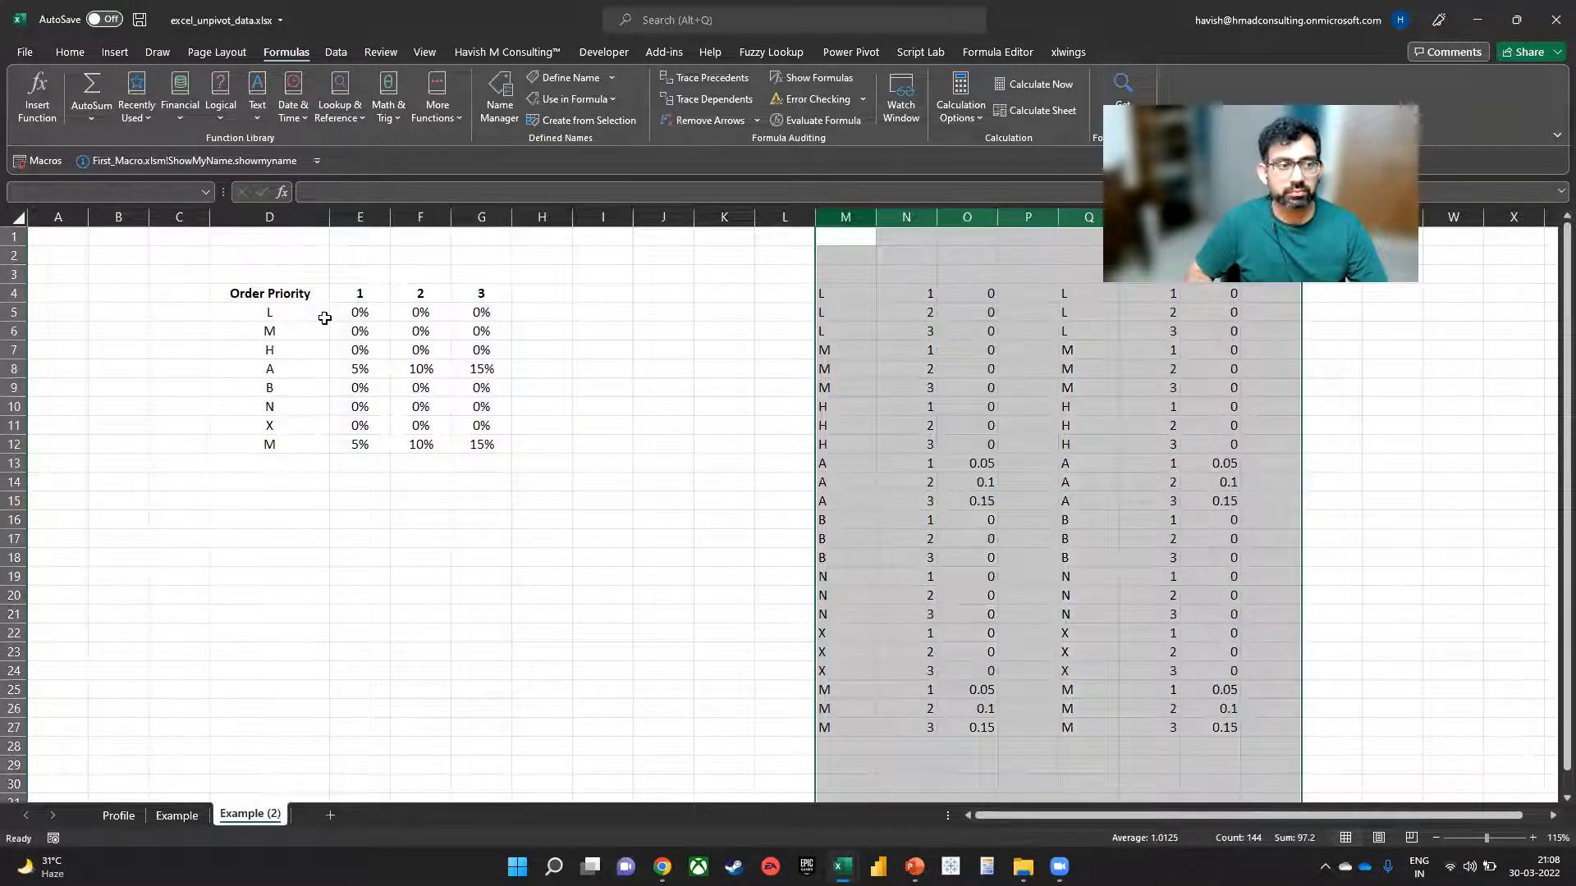
pyautogui.press('Delete')
# Step: Convert D4:G12 on the Example (2) sheet into a table with headers and load it into the Power Query Editor
pyautogui.moveTo(271, 293); pyautogui.dragTo(465, 447)
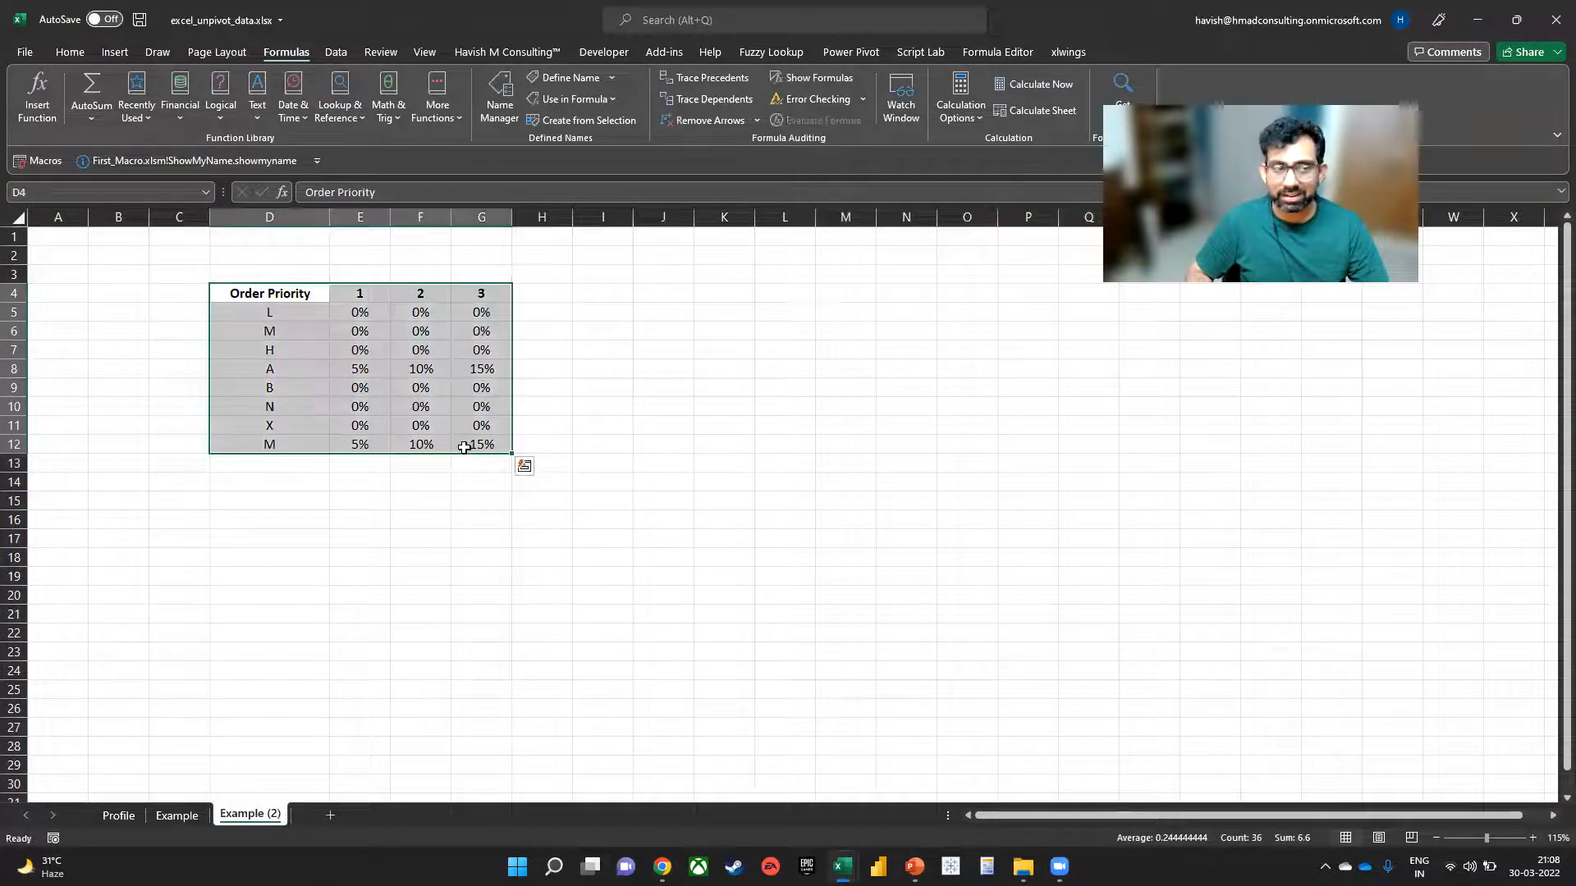
pyautogui.click(337, 54)
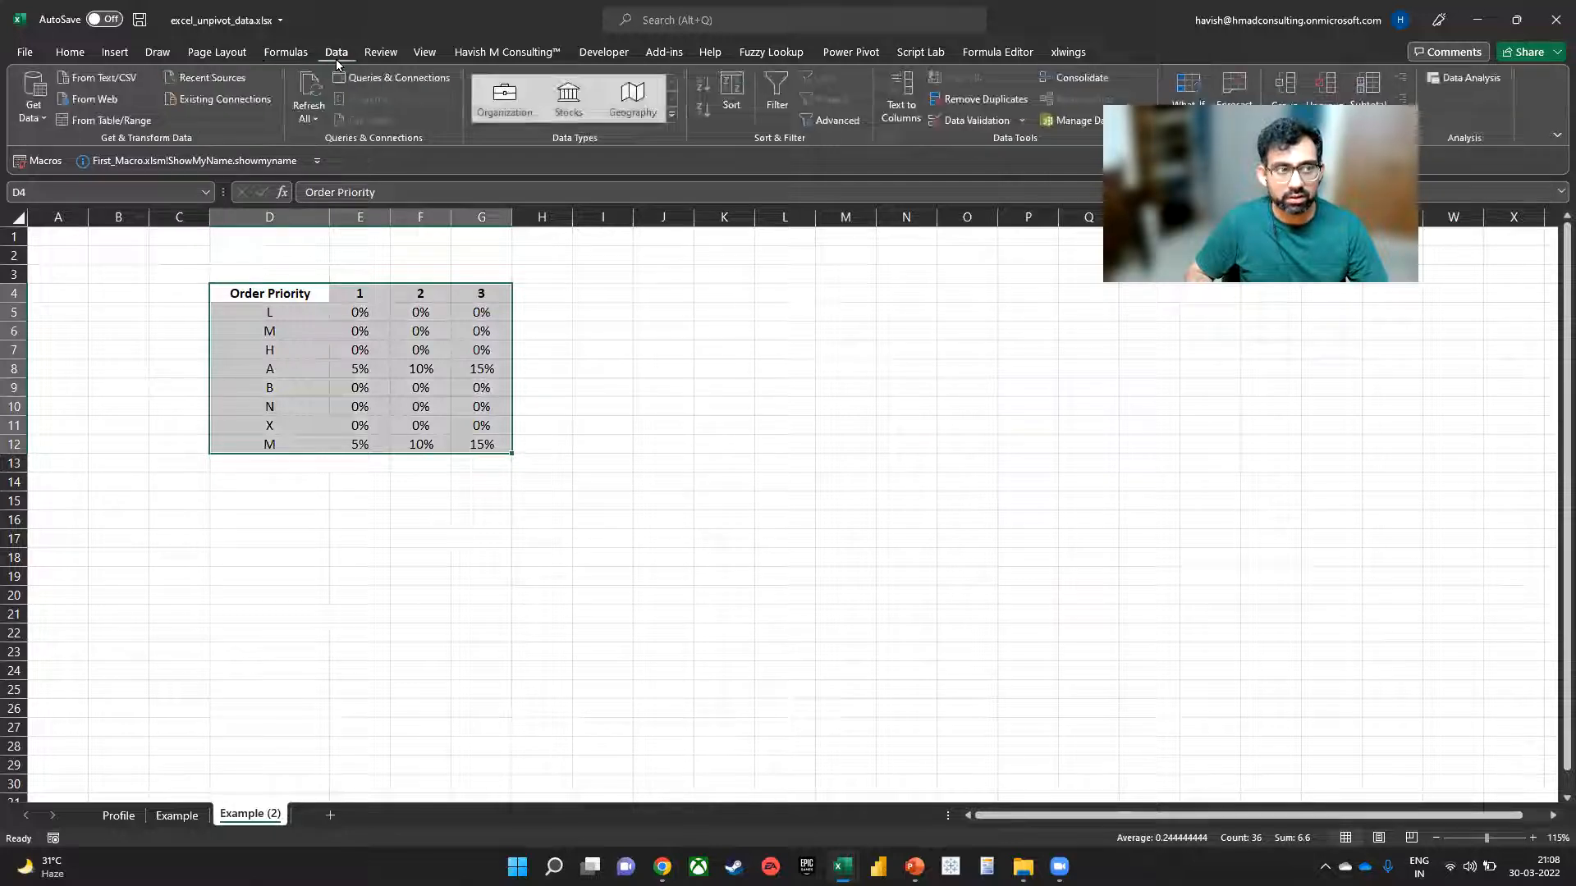
pyautogui.click(110, 129)
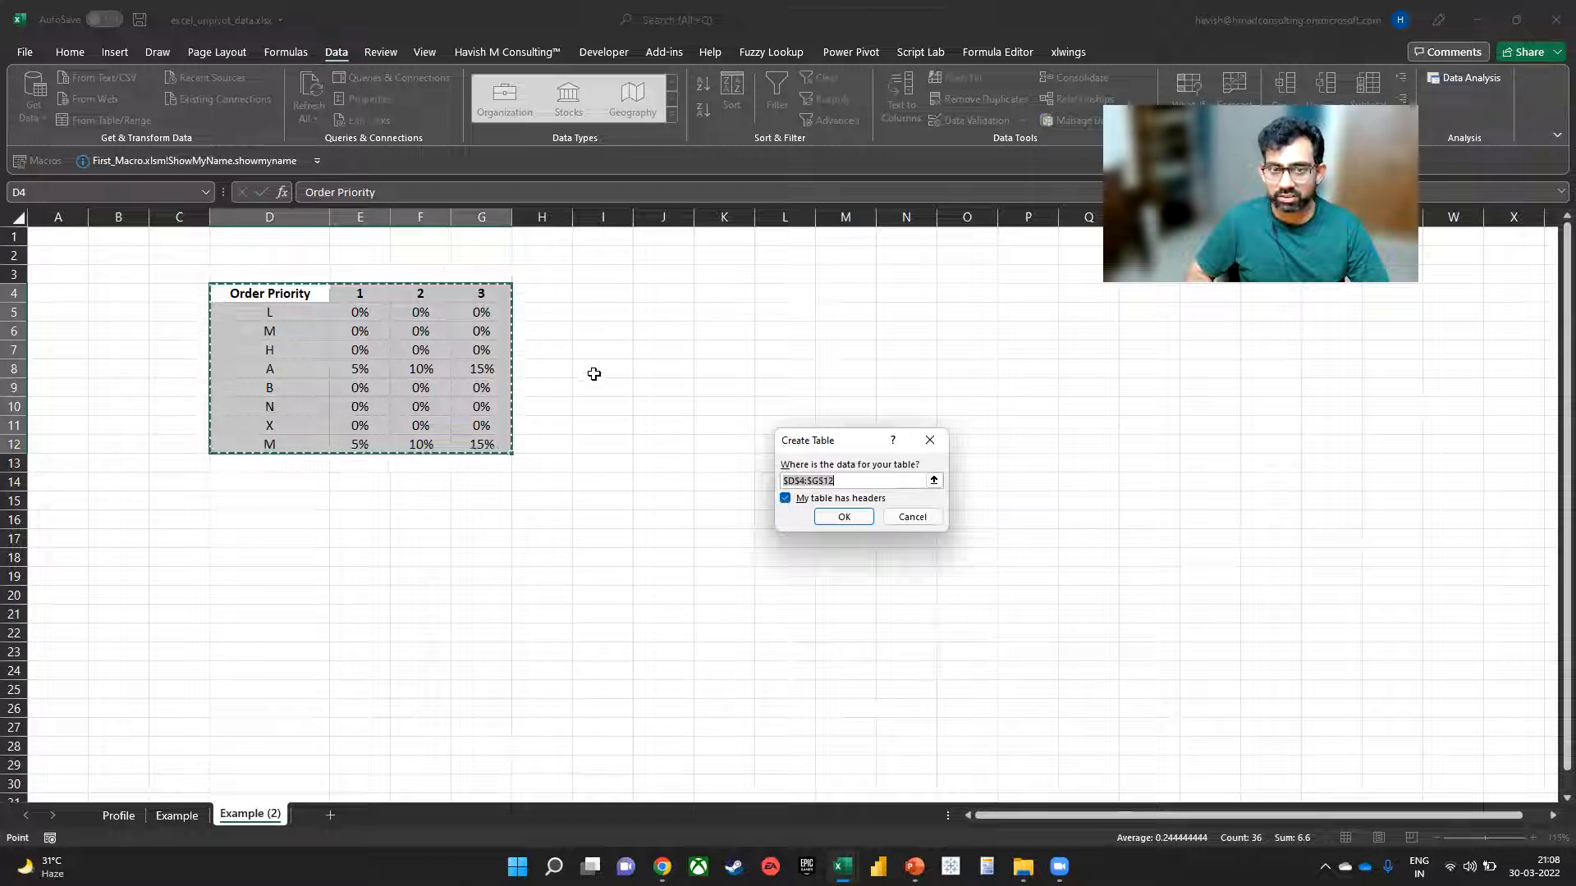
pyautogui.click(844, 516)
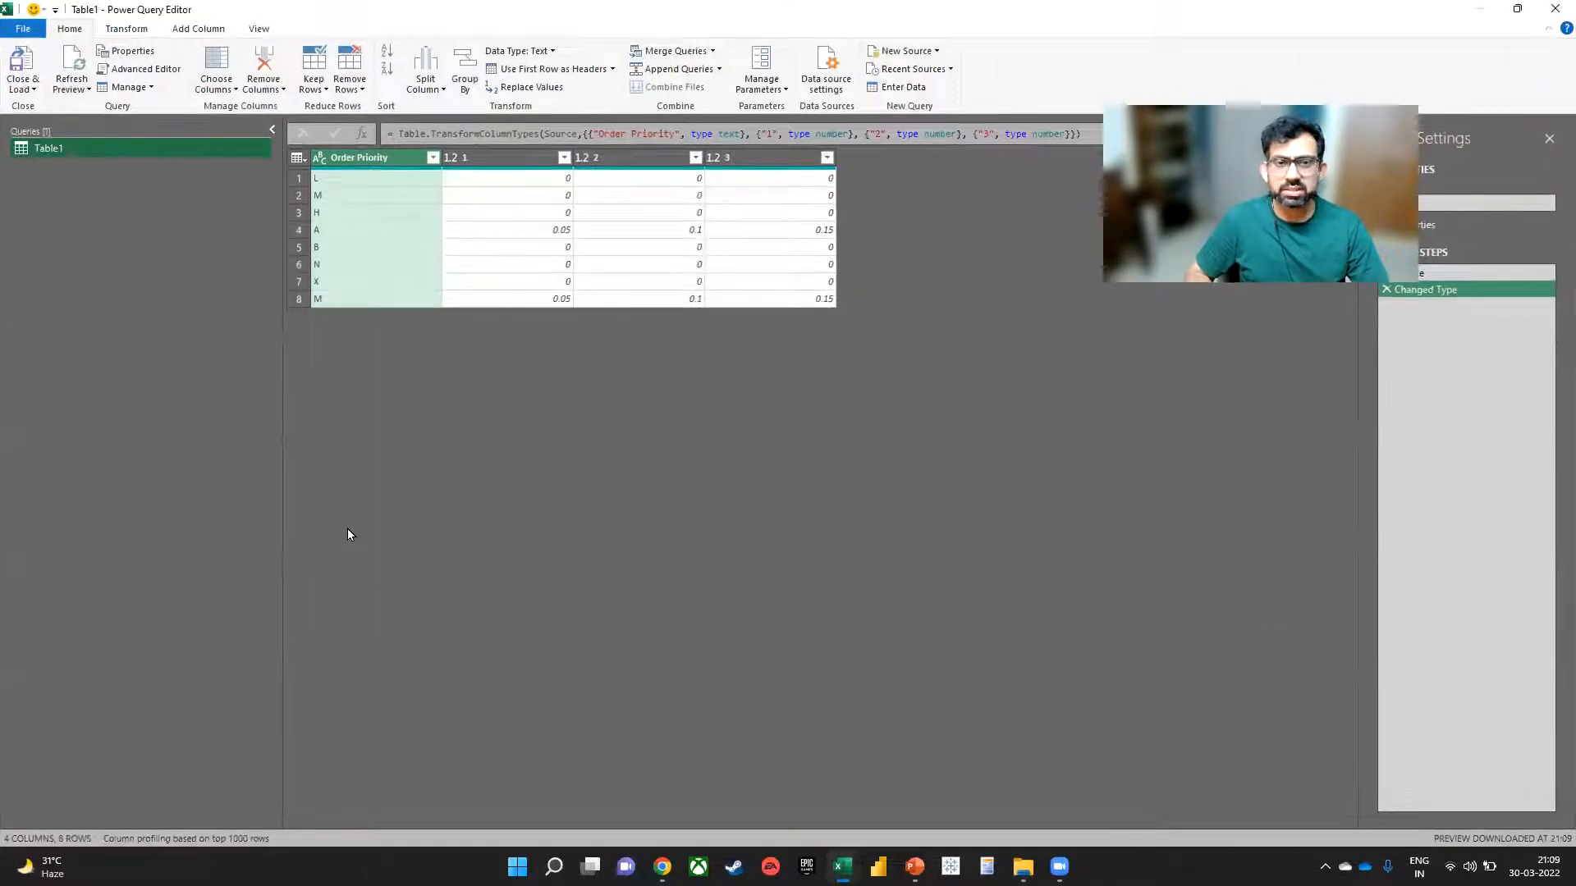
# Step: Unpivot all columns of the Table1 query other than Order Priority
pyautogui.rightClick(361, 160)
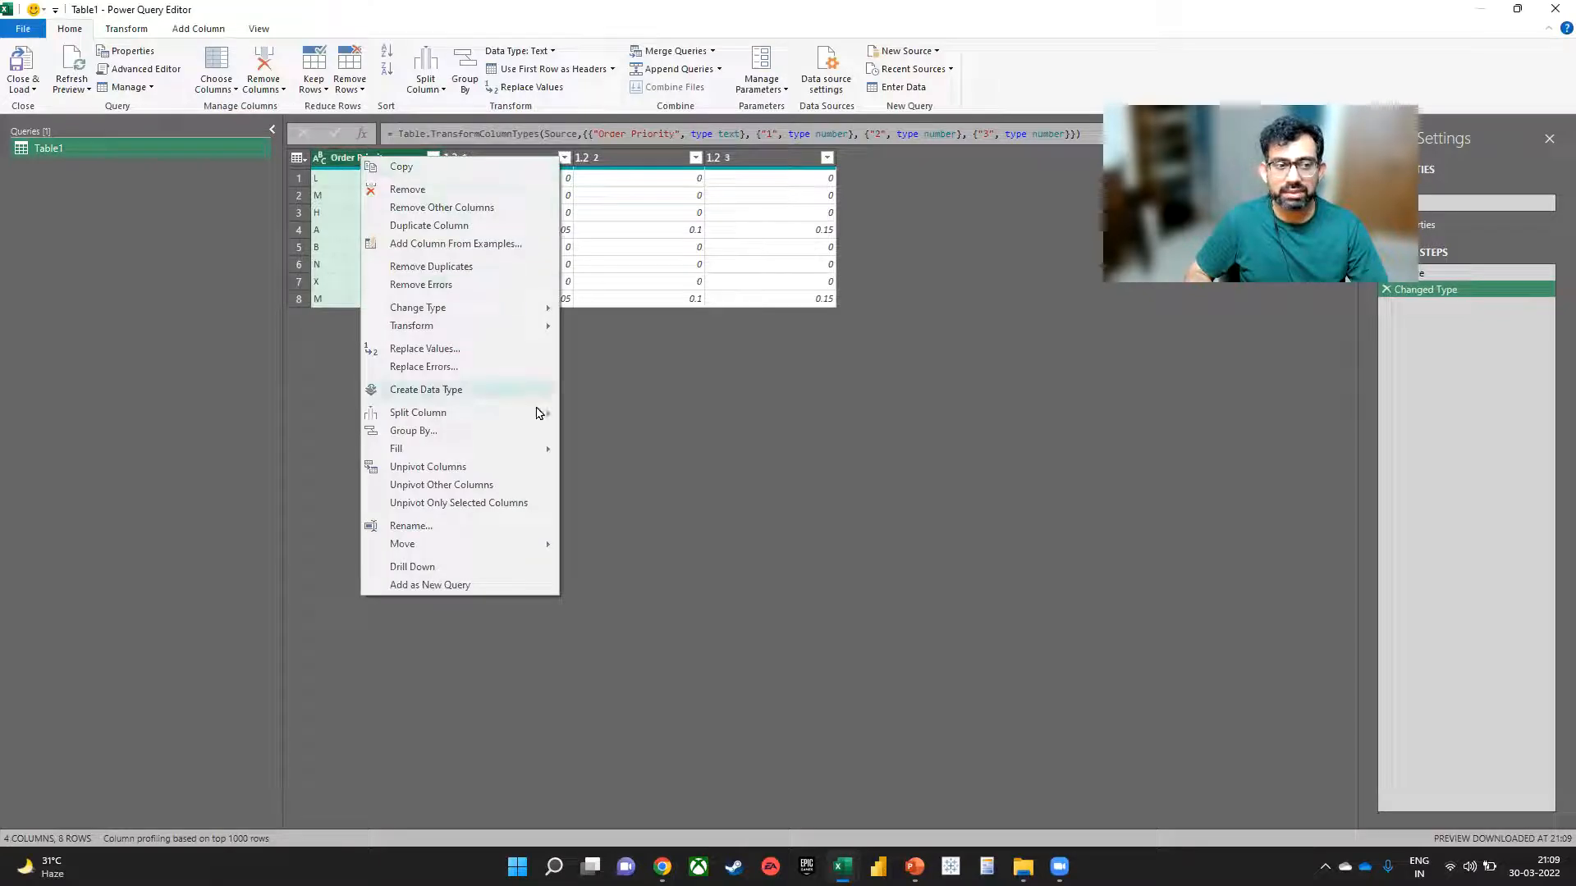
pyautogui.click(518, 486)
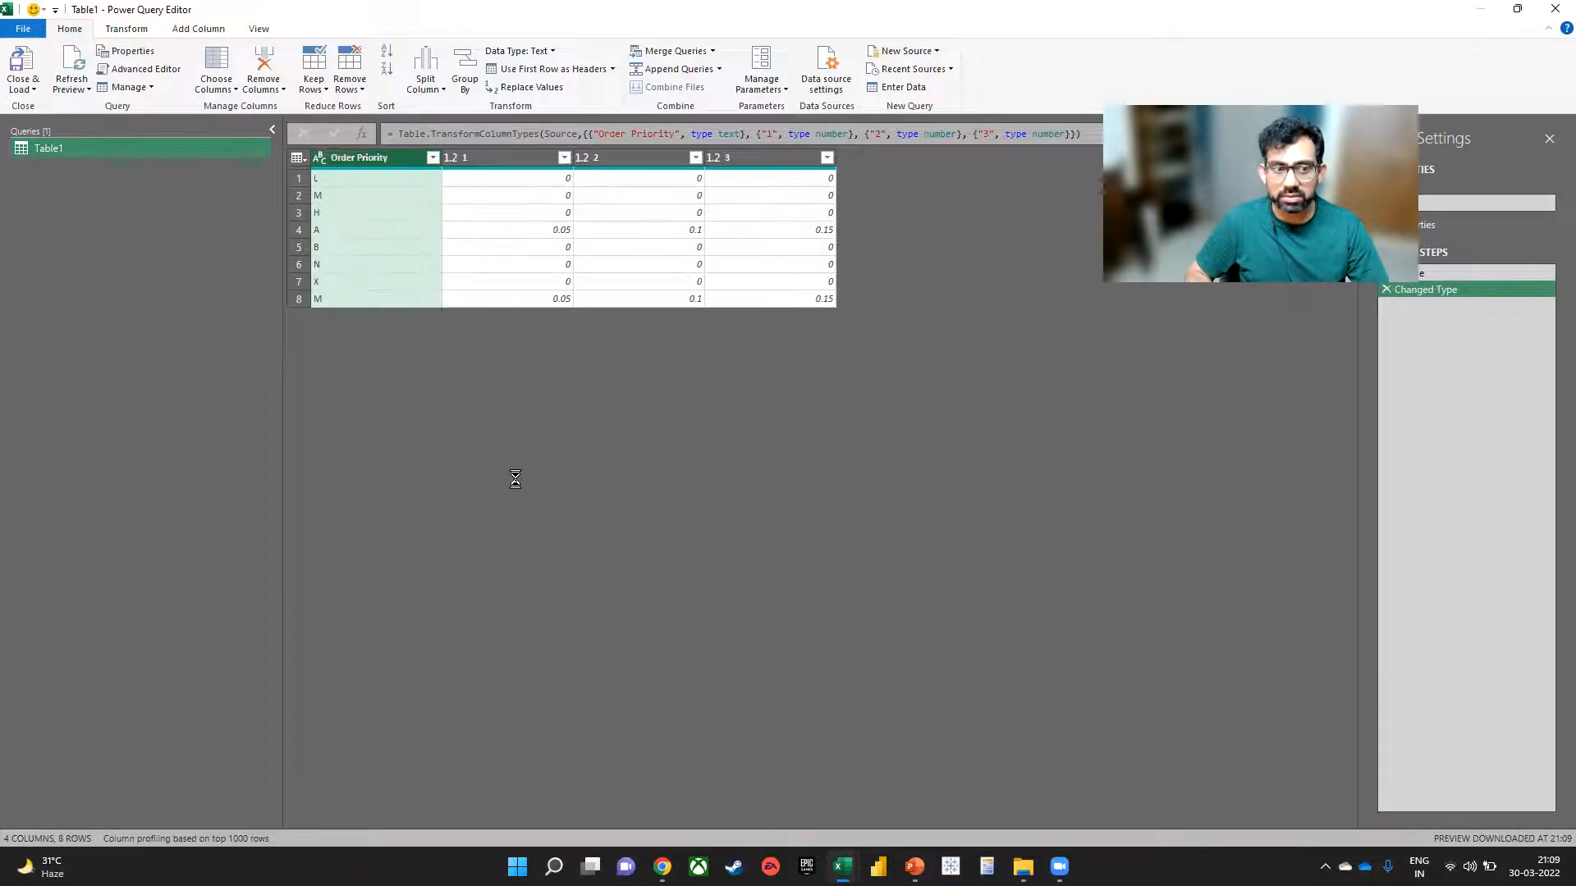